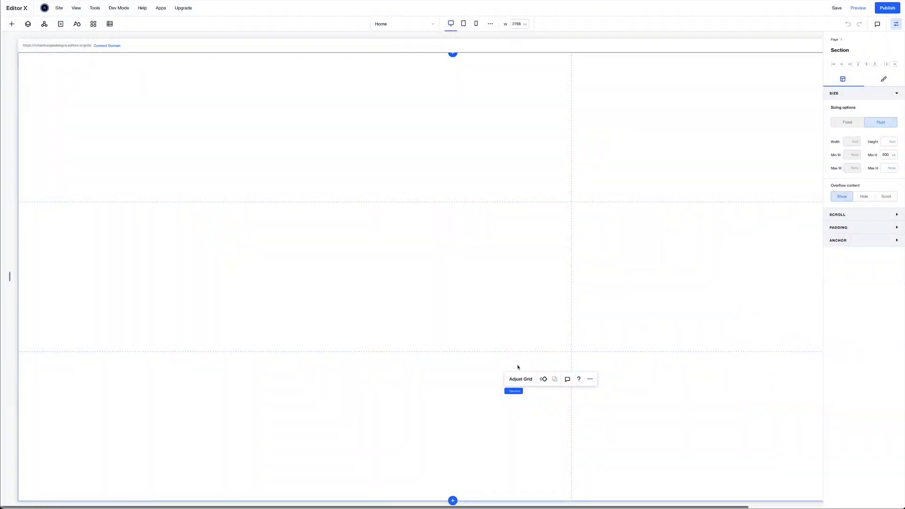
Open the Quick Add catalogue of elements beside the empty Home section.
left_click(10, 24)
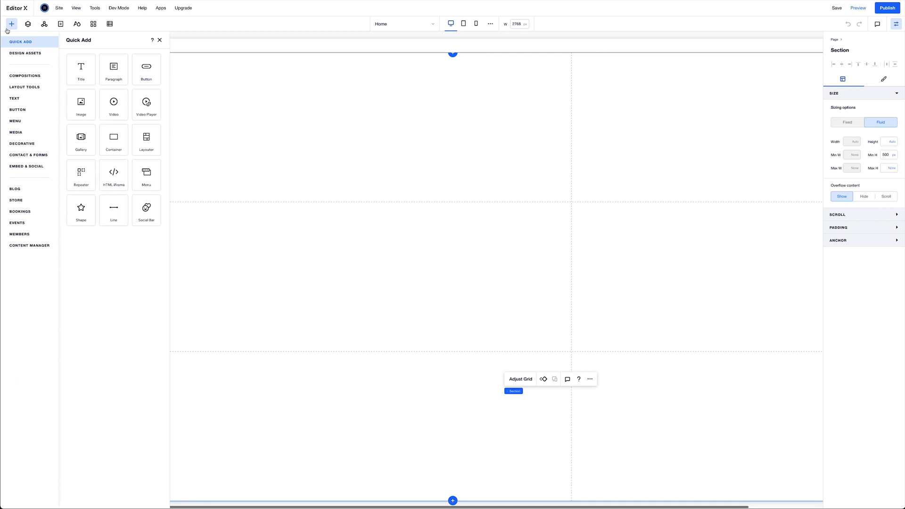
Add an image, move it up-left, make it taller, and stretch it to fill its grid area.
left_click(80, 104)
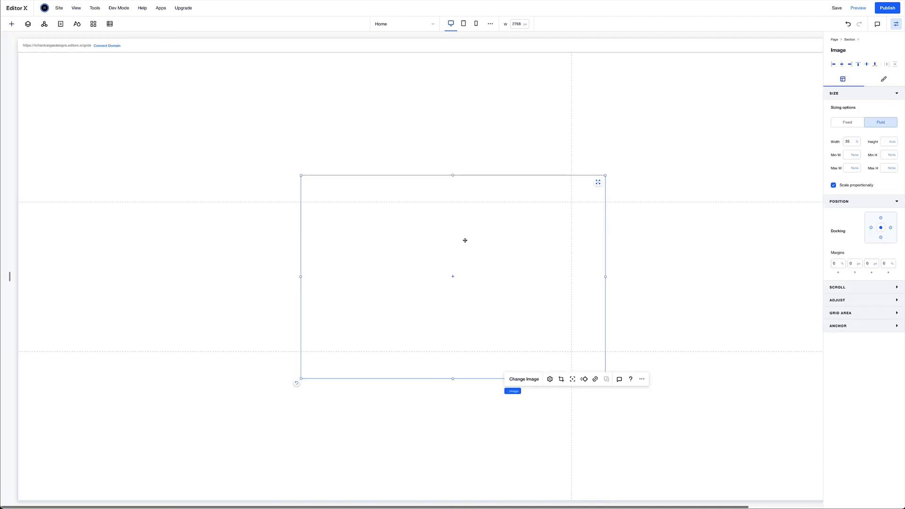
left_click_drag(464, 239, 341, 178)
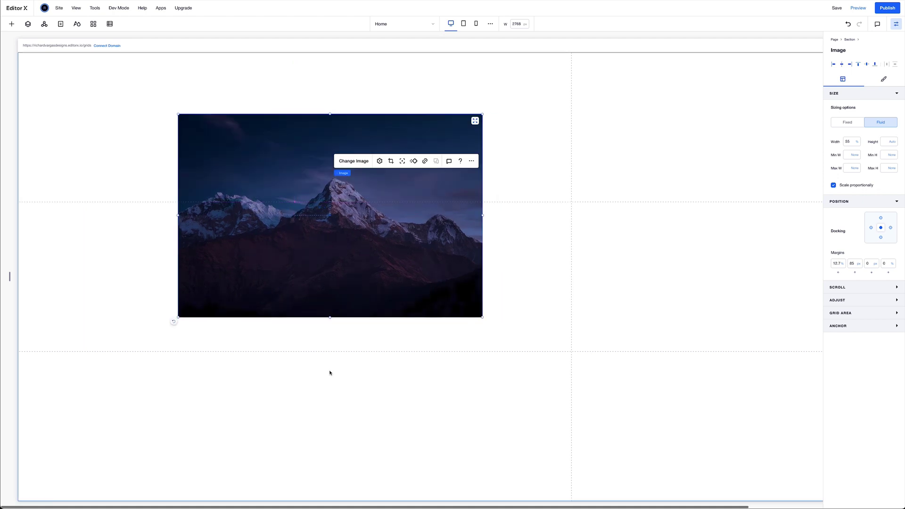
left_click_drag(330, 318, 331, 428)
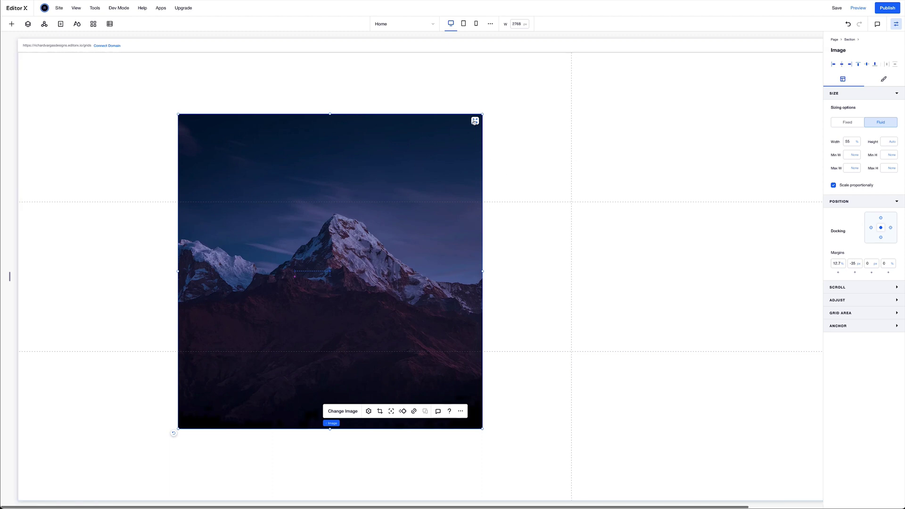
left_click(475, 121)
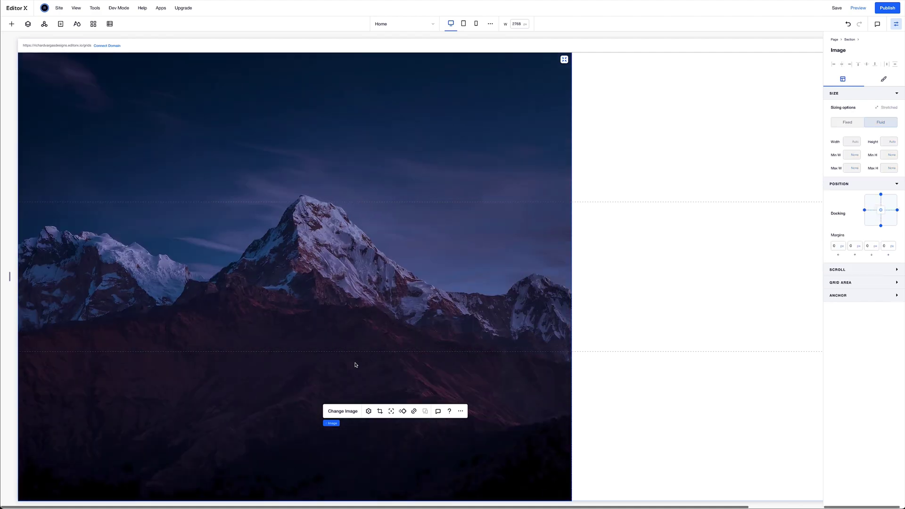
Replace the mountain photo with the headshot from the site files.
left_click(509, 221)
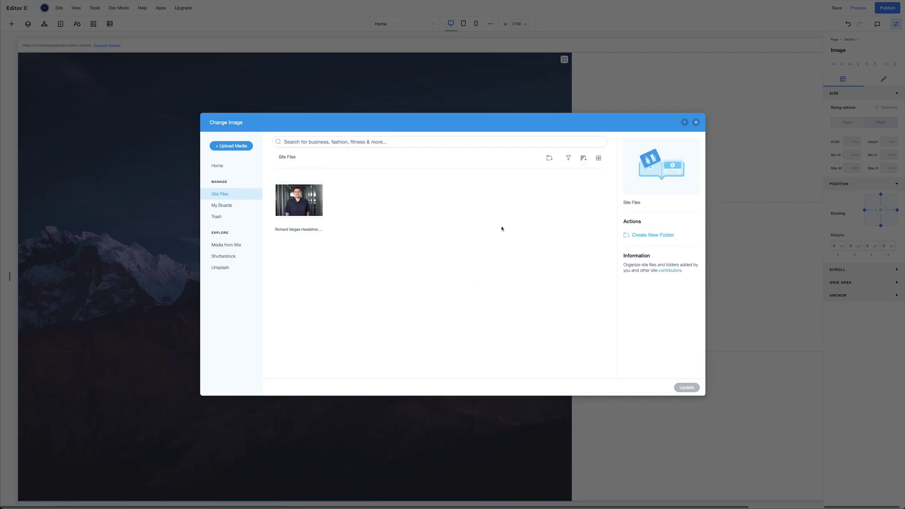
left_click(306, 219)
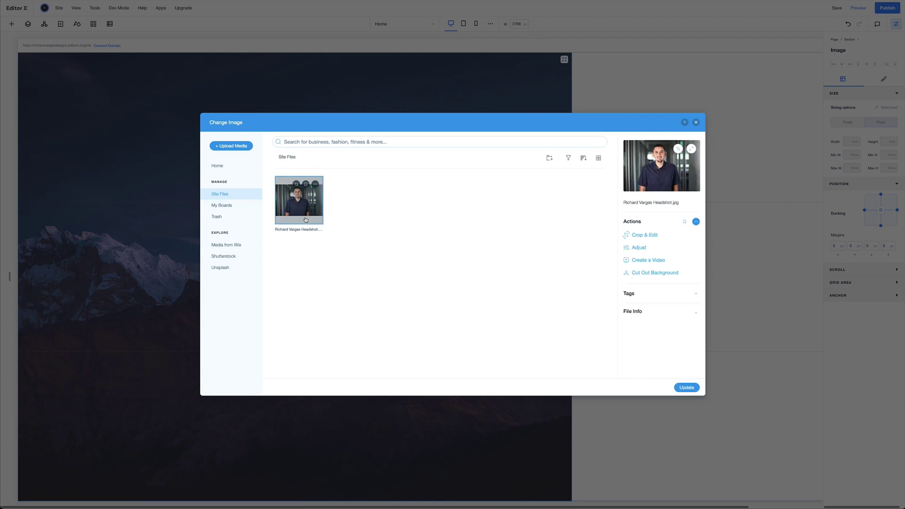
left_click(685, 388)
left_click(684, 387)
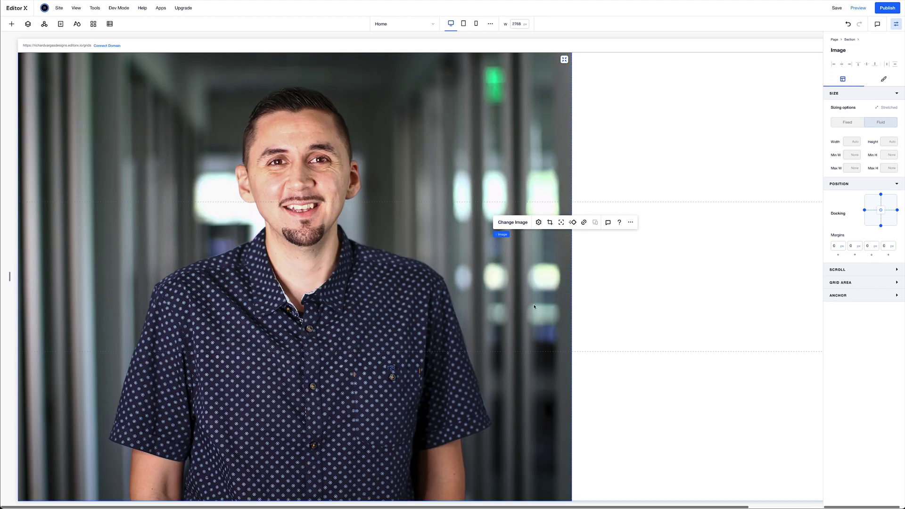
Set the headshot's opacity to 60% over a solid black background.
left_click(453, 245)
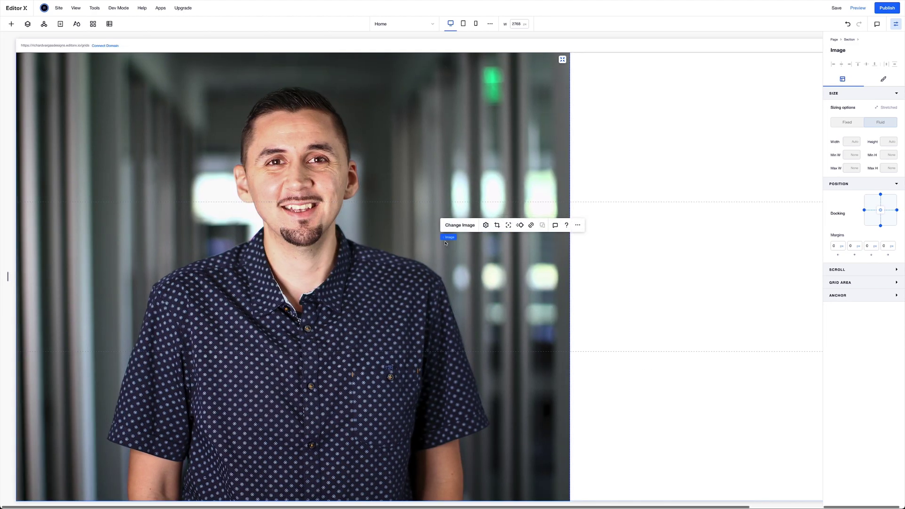
left_click(432, 244)
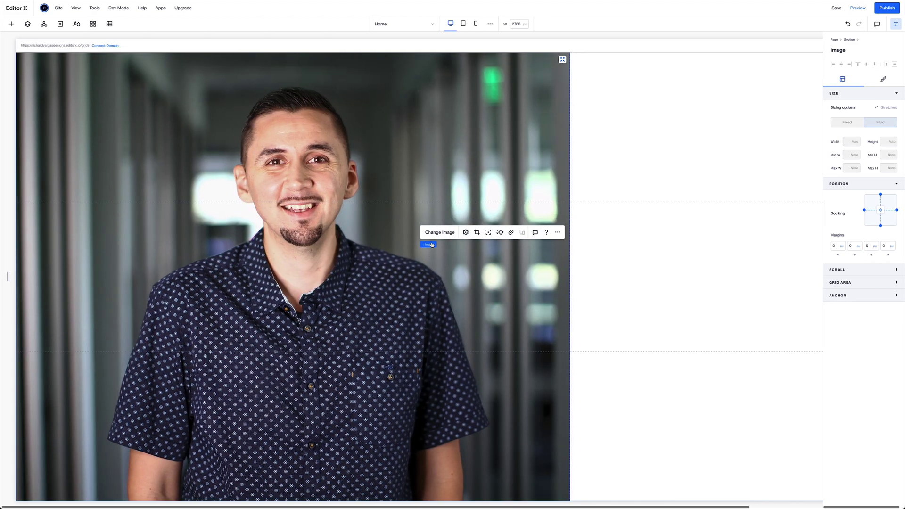
left_click(882, 79)
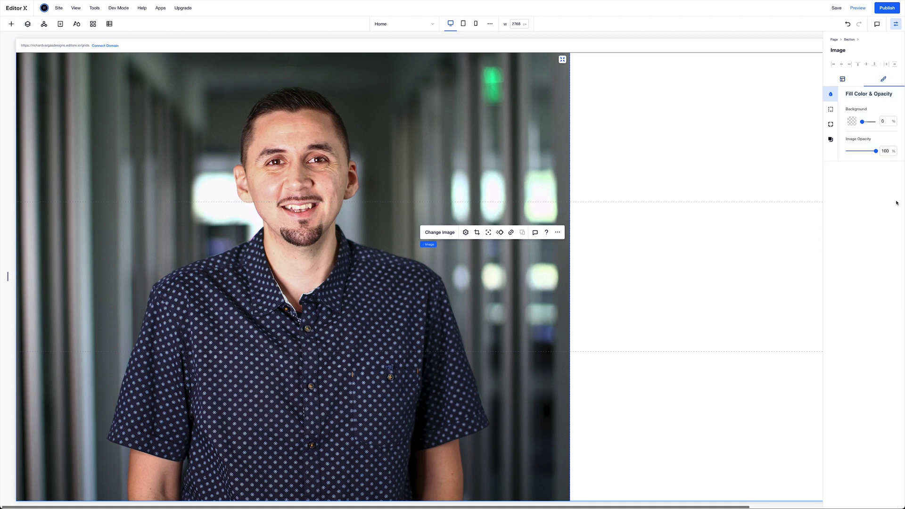
left_click_drag(875, 153, 864, 153)
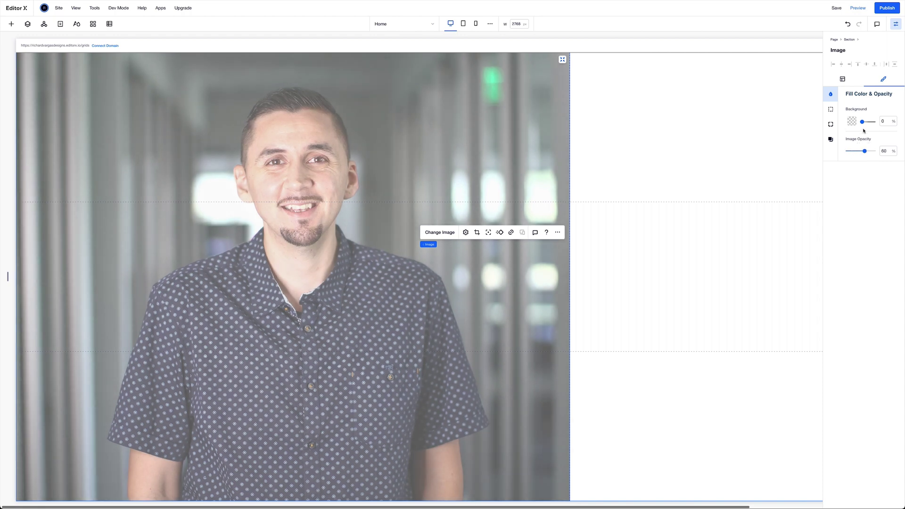
left_click_drag(862, 122, 878, 121)
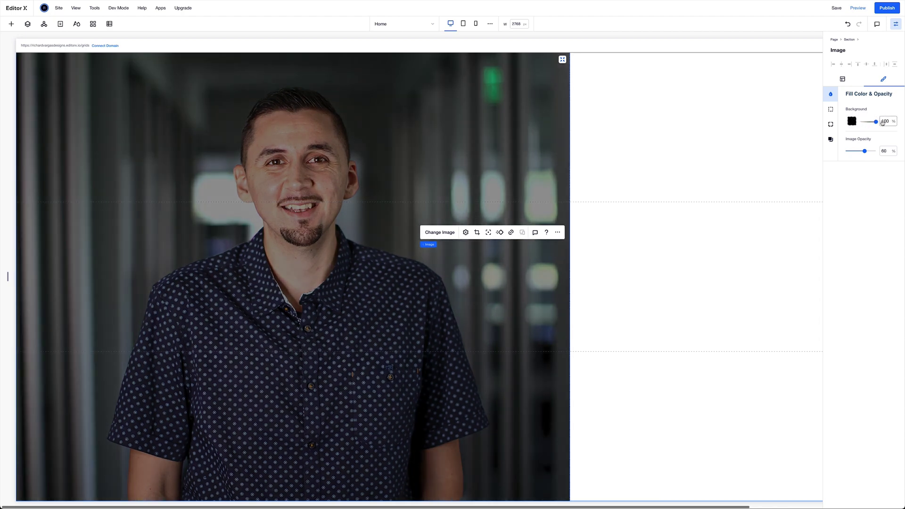
Add a Title, a Paragraph and a Button to the section from Quick Add.
left_click(750, 132)
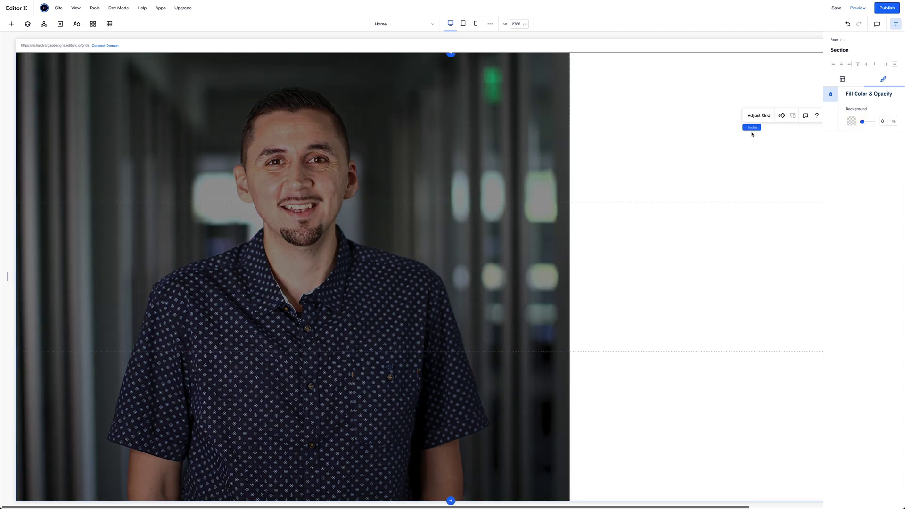
left_click(10, 25)
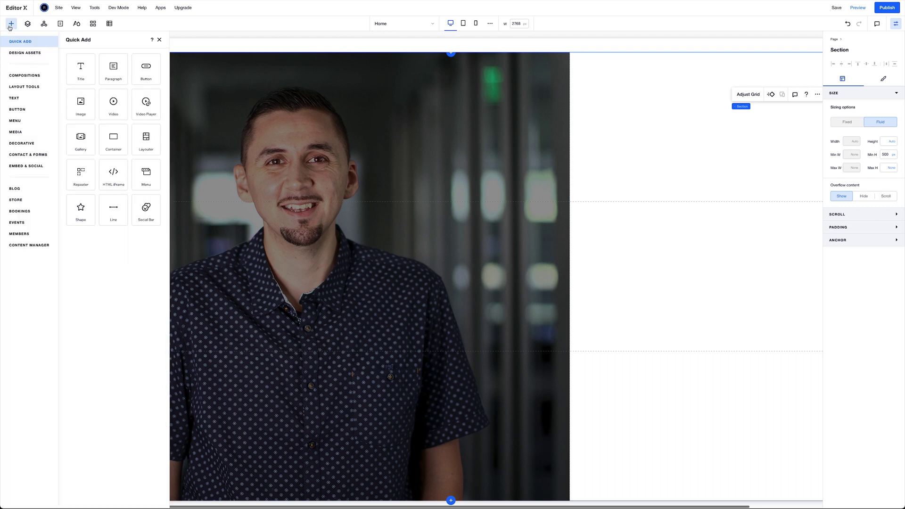
left_click(83, 74)
left_click(8, 24)
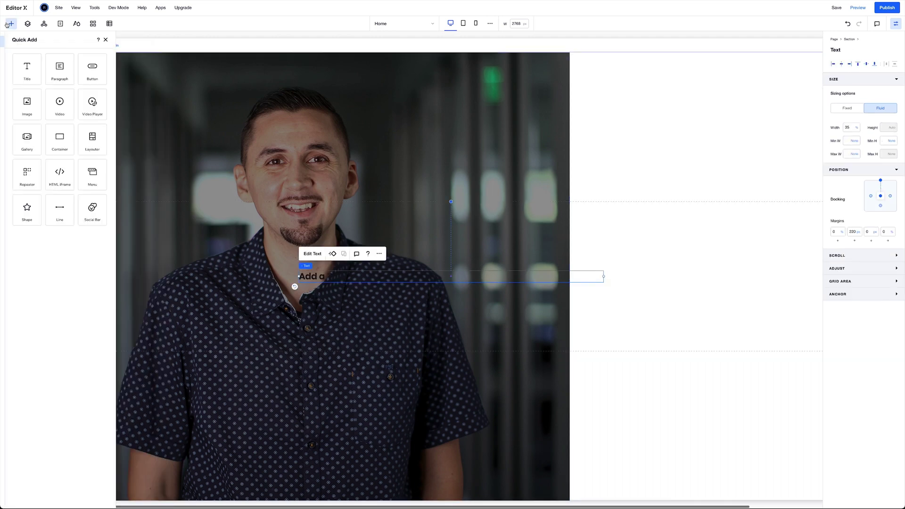
left_click(115, 76)
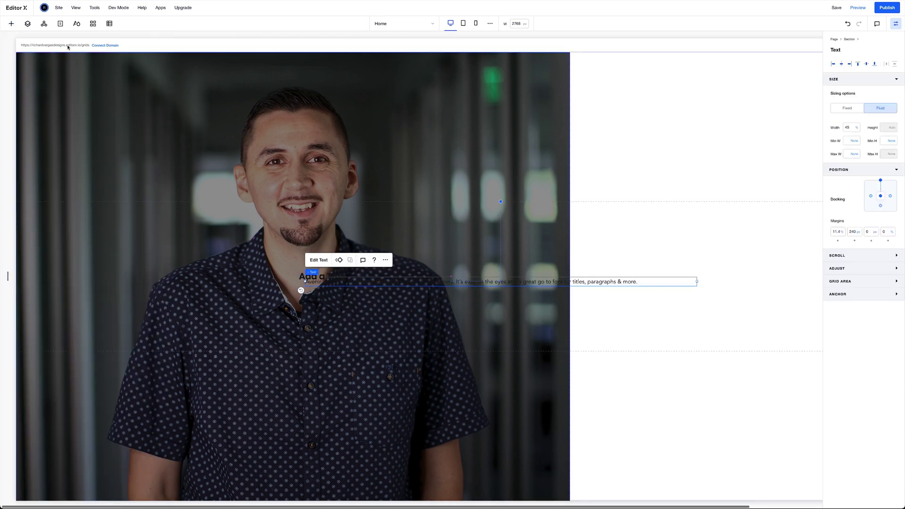
left_click(12, 24)
left_click(145, 74)
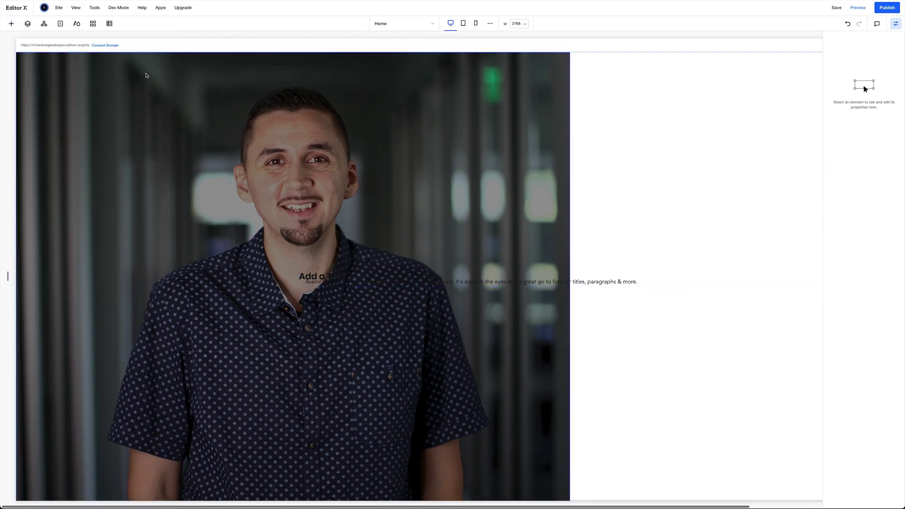
Stack the title, paragraph and Start Now button down the left side.
left_click(307, 277)
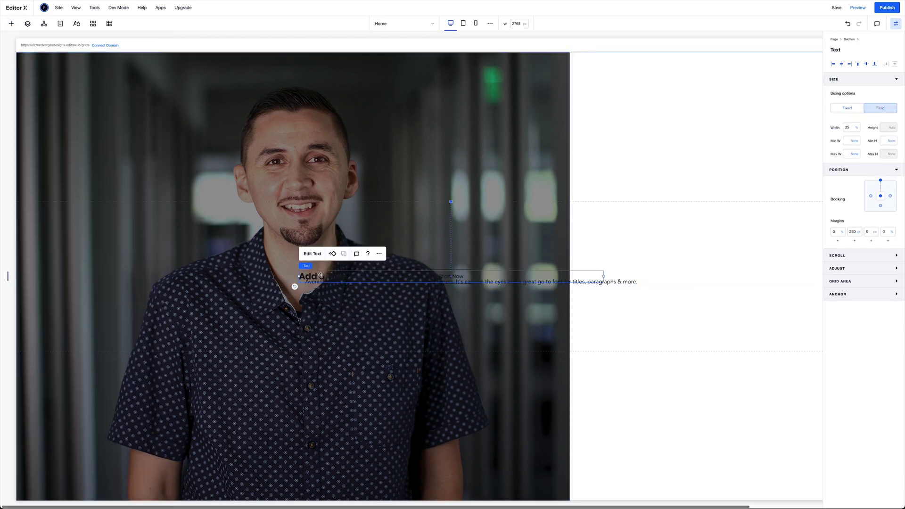
left_click_drag(308, 277, 71, 249)
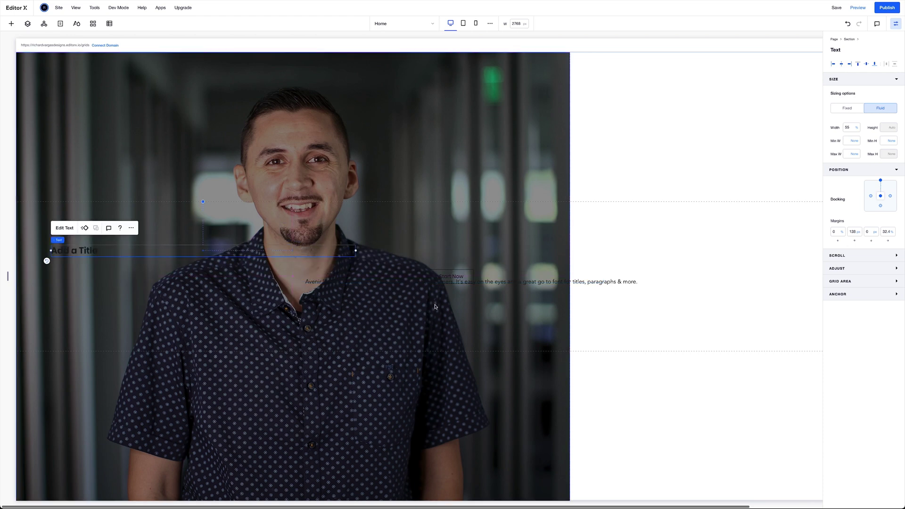
left_click(378, 288)
left_click_drag(375, 281, 116, 274)
left_click(446, 277)
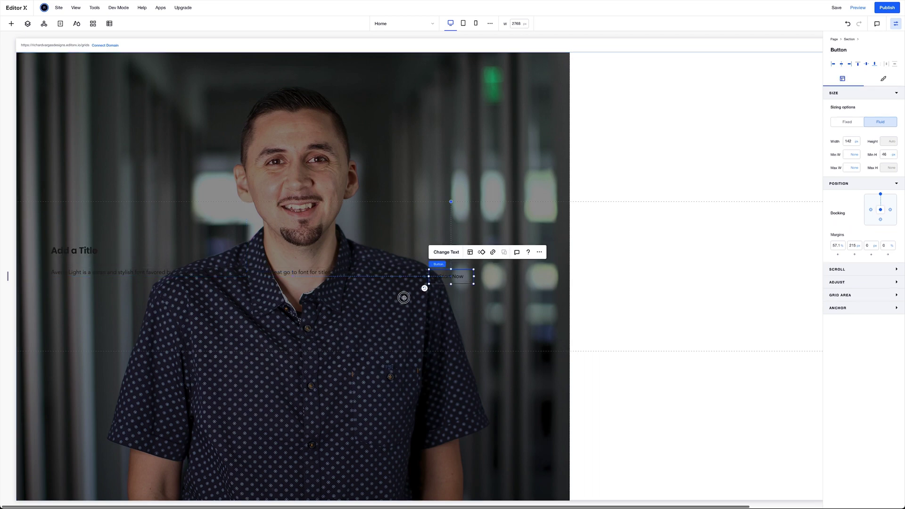
left_click_drag(404, 298, 78, 342)
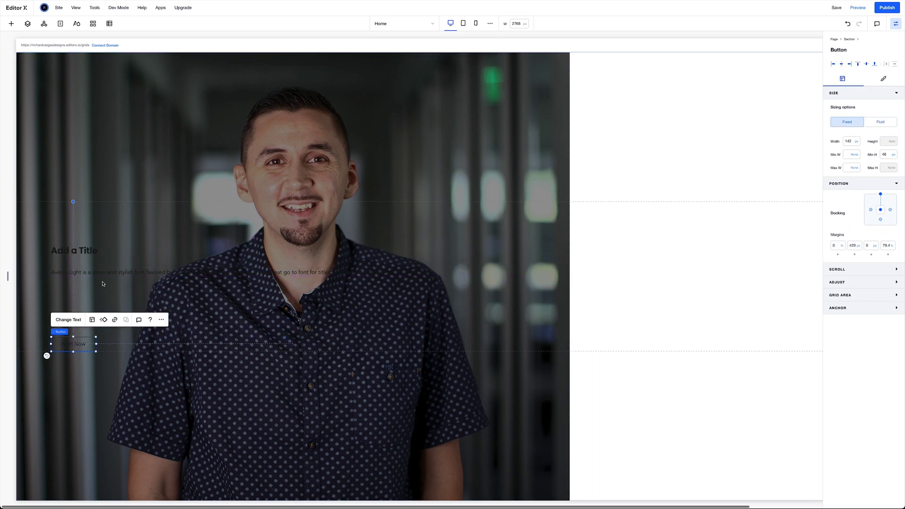
left_click_drag(94, 275, 94, 291)
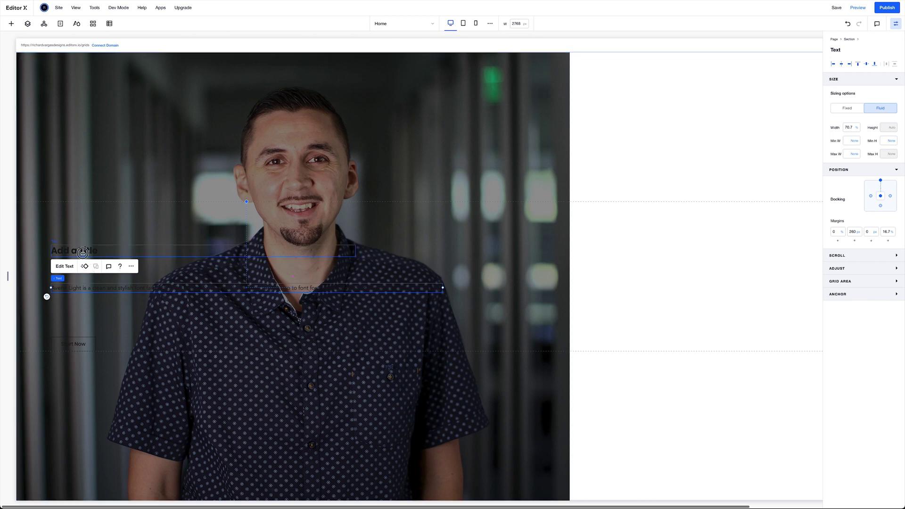
Make the title a white Heading 1 with font size scaling from 56 to 88.
left_click(83, 252)
double_click(83, 253)
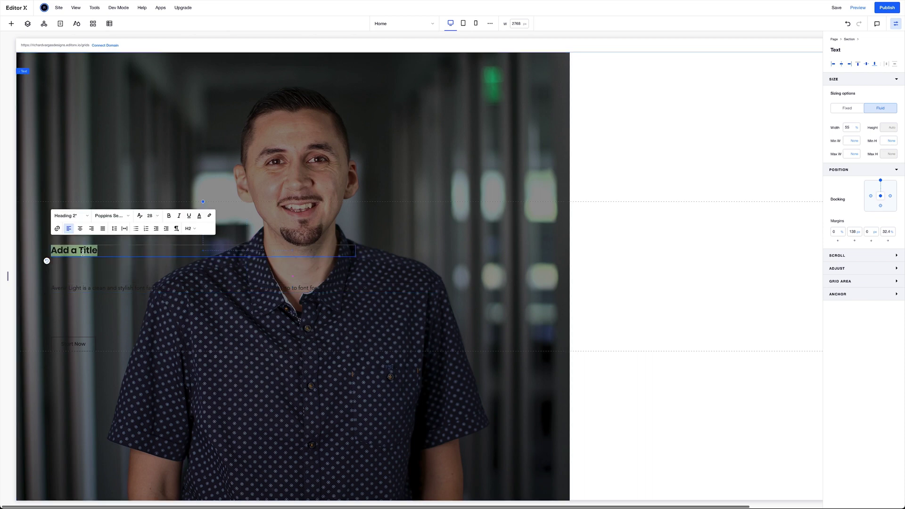
left_click(79, 215)
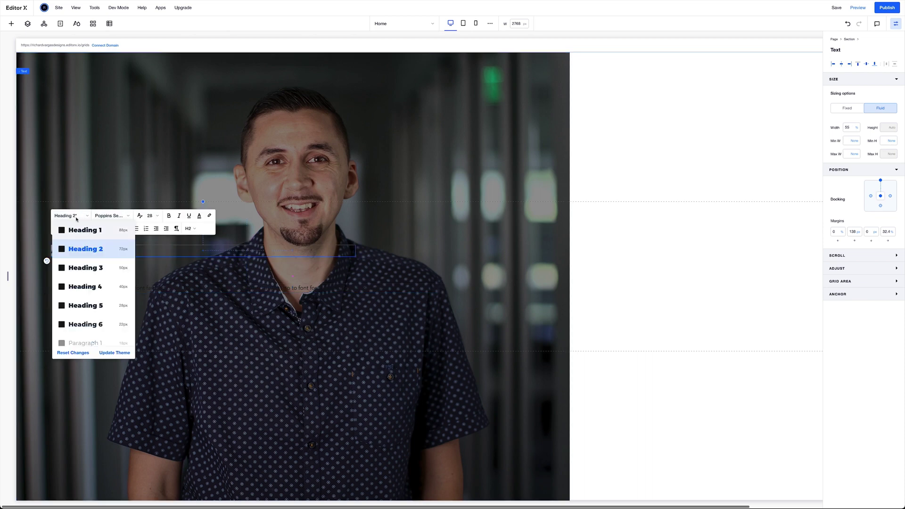
left_click(81, 232)
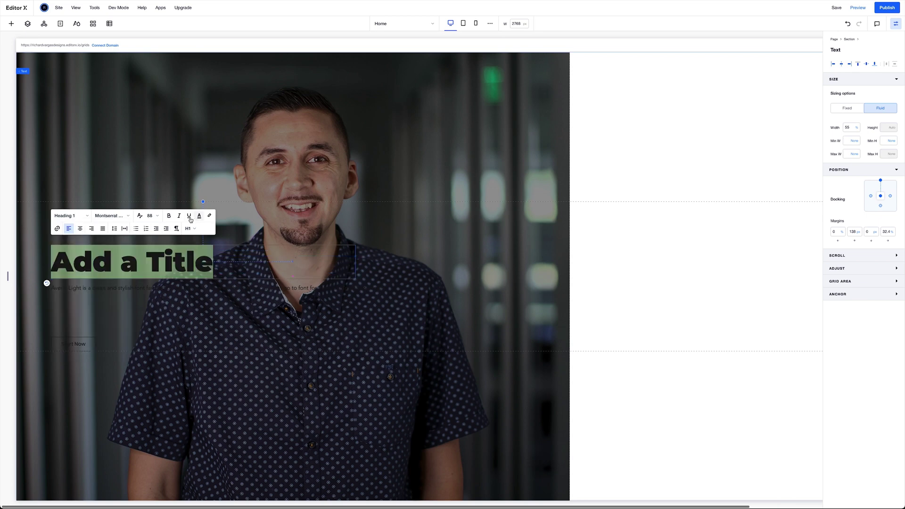
left_click(140, 217)
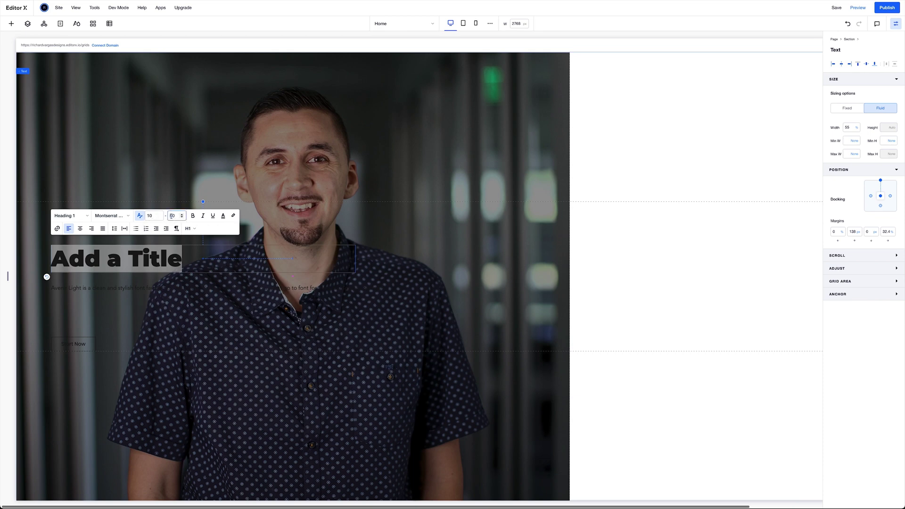
type("88")
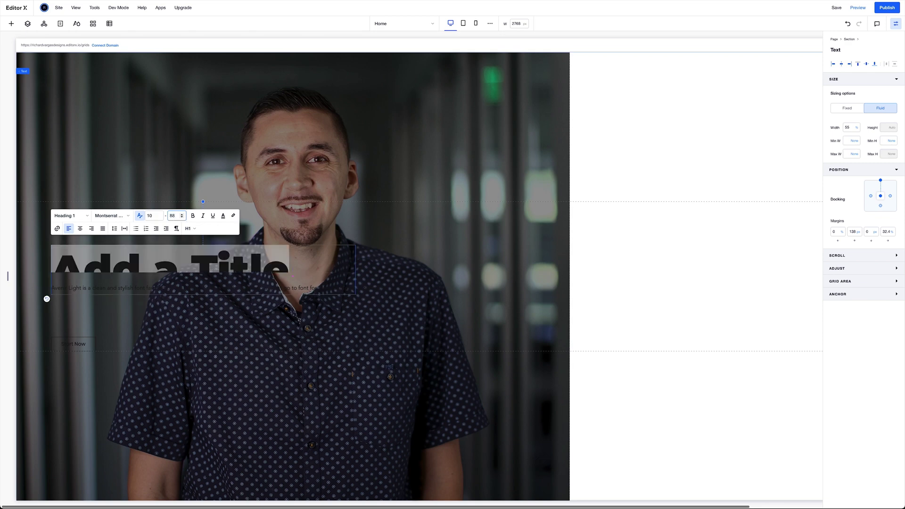
double_click(149, 215)
type("56")
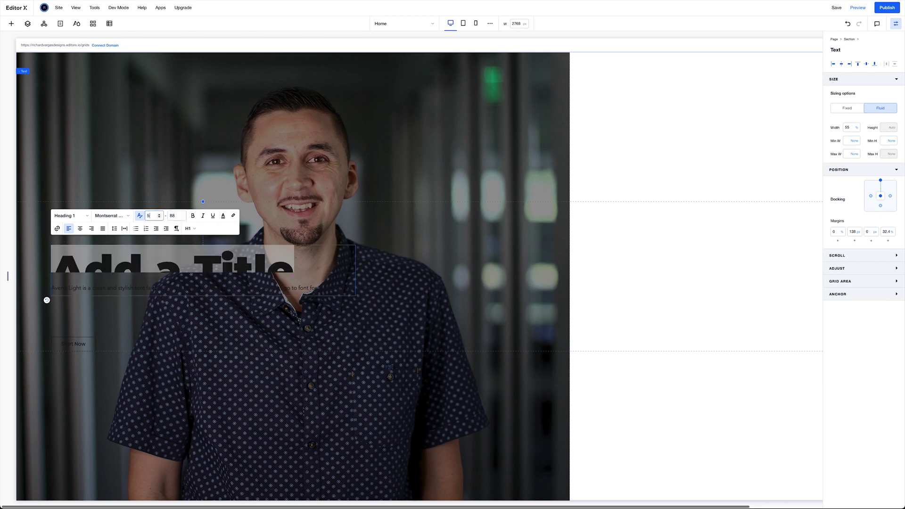
left_click(223, 215)
left_click(196, 254)
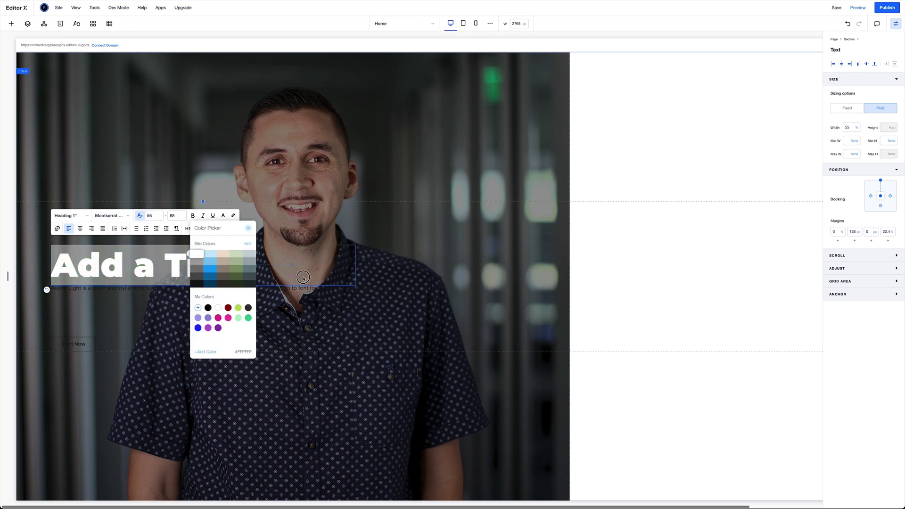
left_click(292, 277)
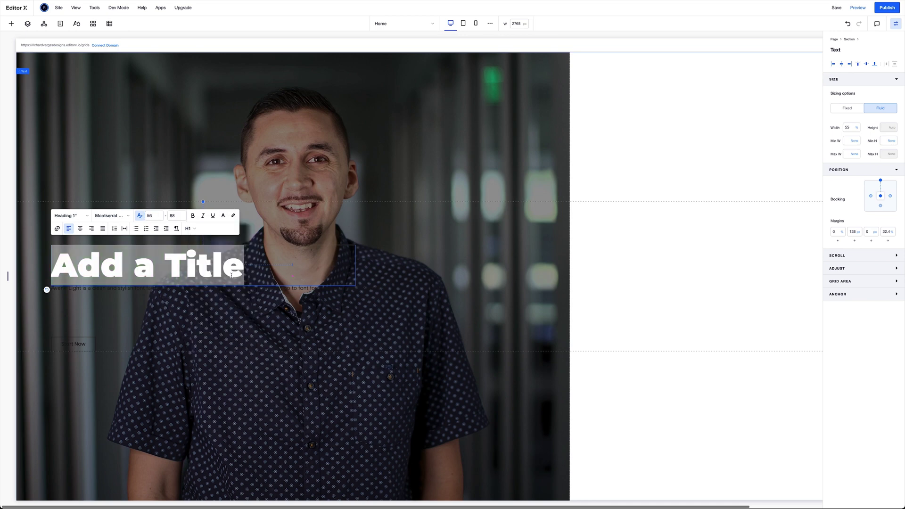
Replace 'Add a Title' with the owner's name split over two lines.
key("BackSpace")
type("I'M RICH")
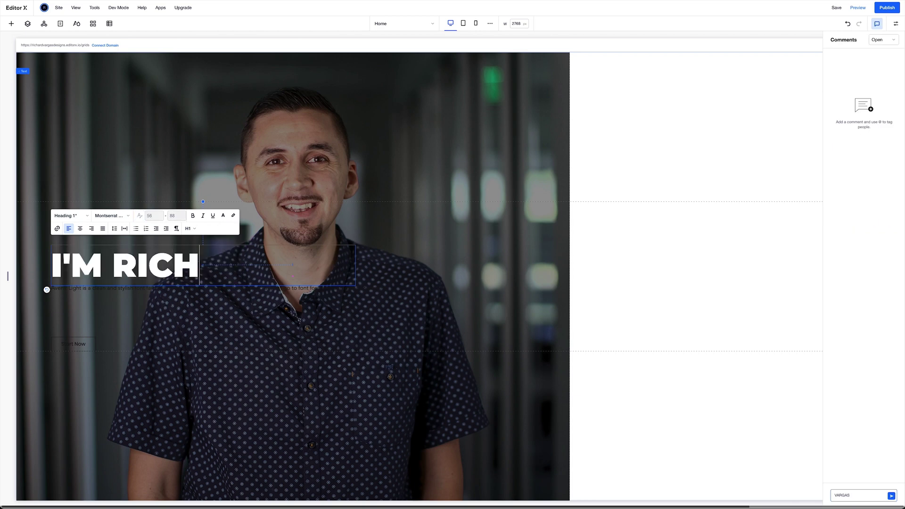
key("Return")
type("VARGAS")
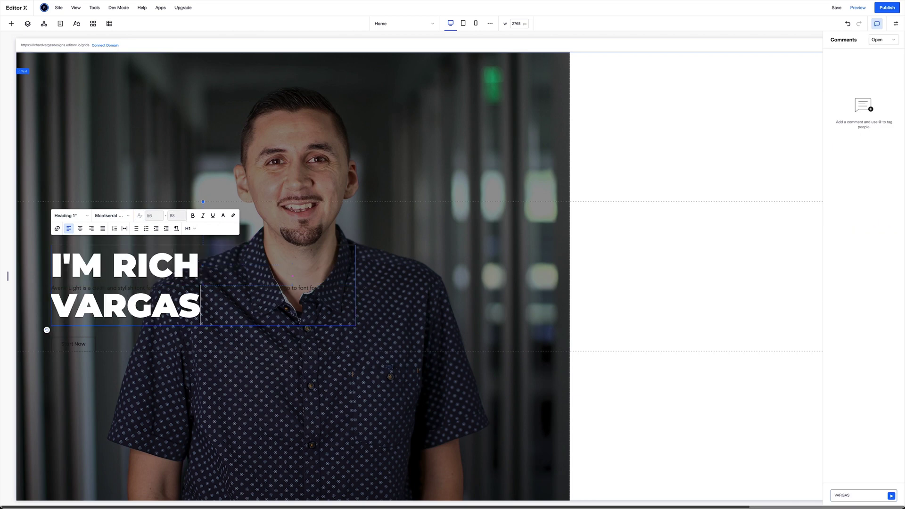
left_click(316, 226)
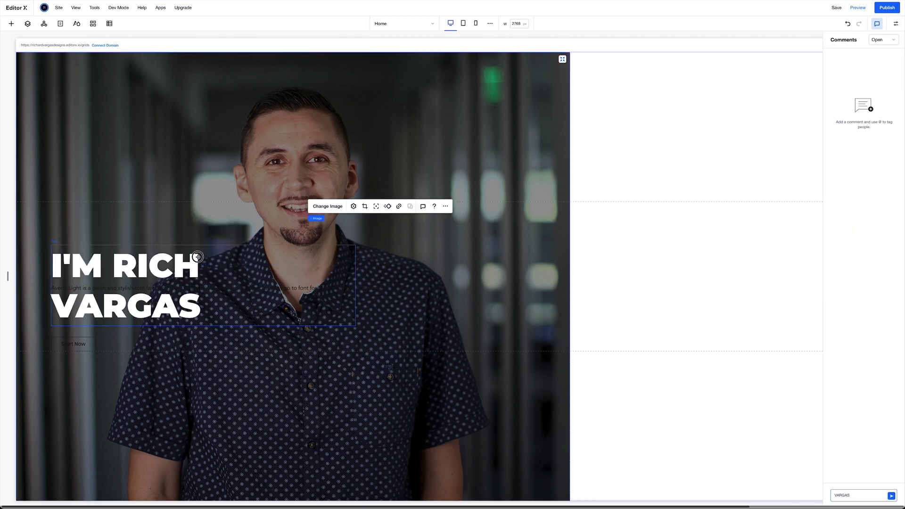
Move the name heading higher and paste the tagline into the paragraph.
left_click_drag(197, 257, 196, 205)
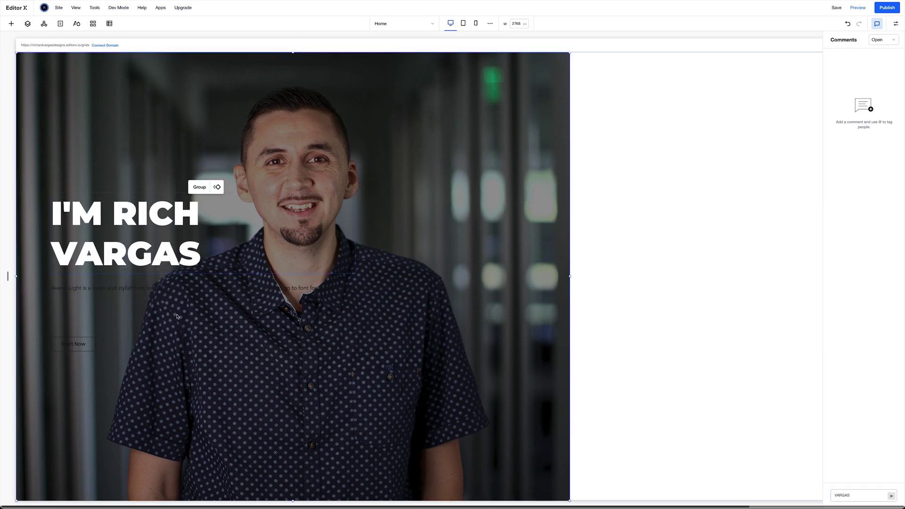
left_click(157, 290)
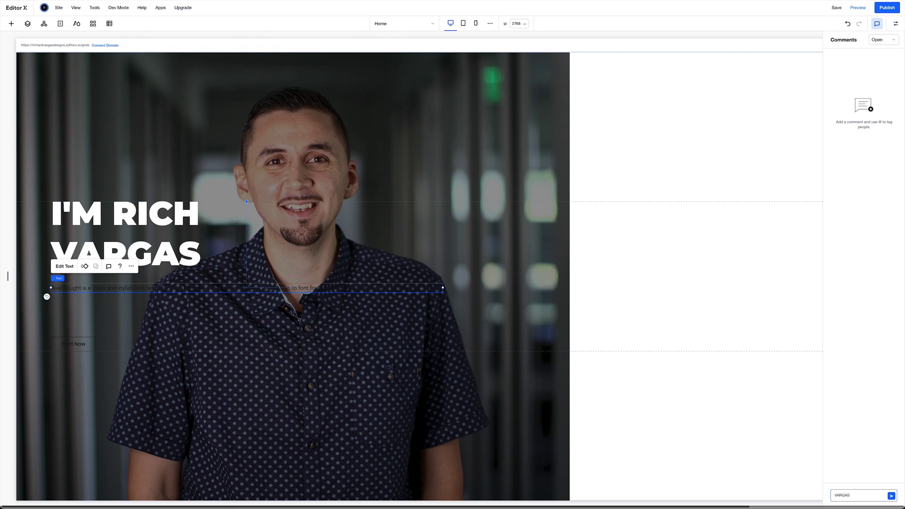
double_click(189, 287)
key("ctrl+v")
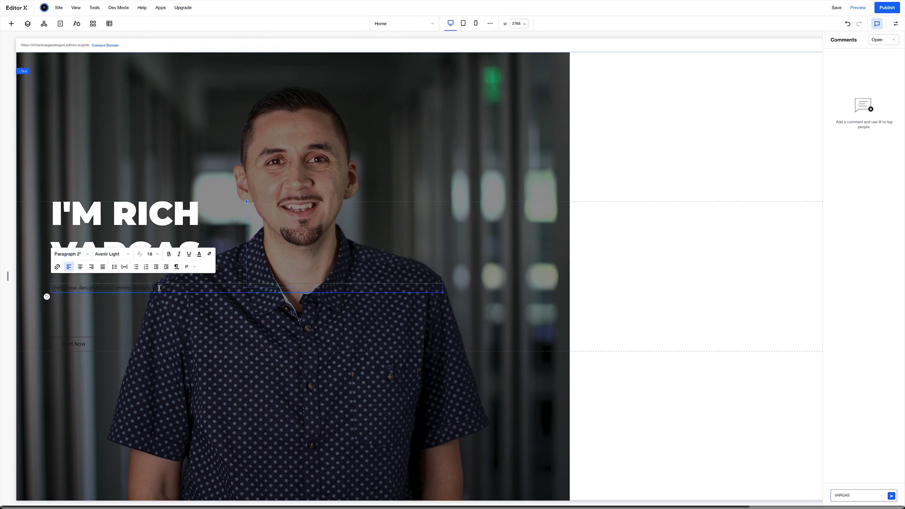
Make the tagline text white in the Paragraph 1 style.
key("ctrl+a")
left_click(198, 255)
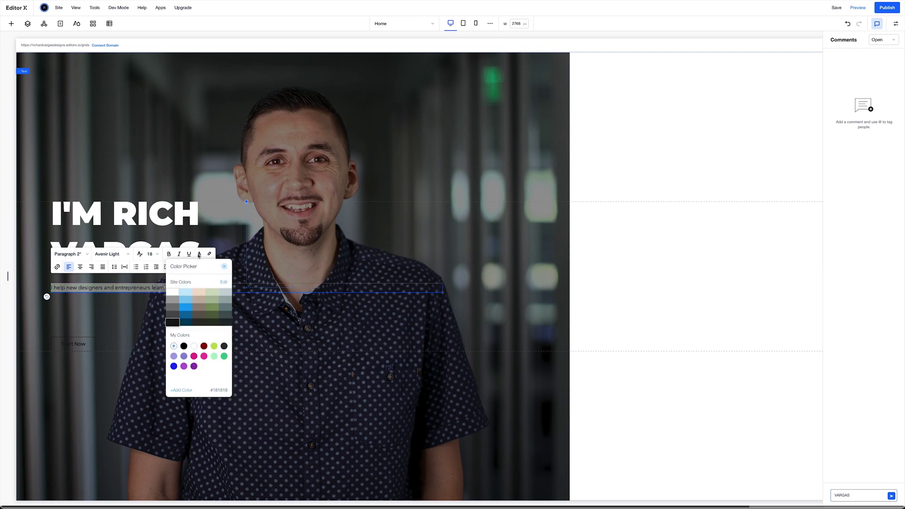
left_click(171, 294)
left_click(79, 255)
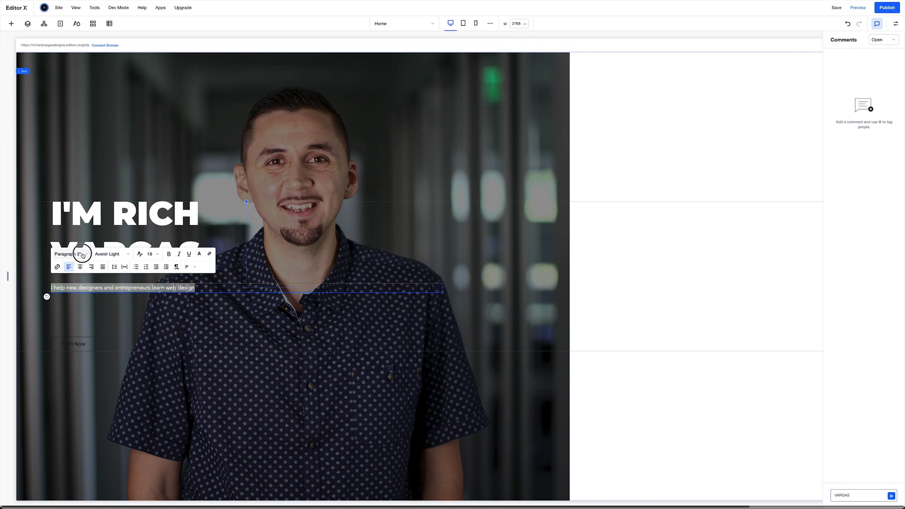
left_click(79, 255)
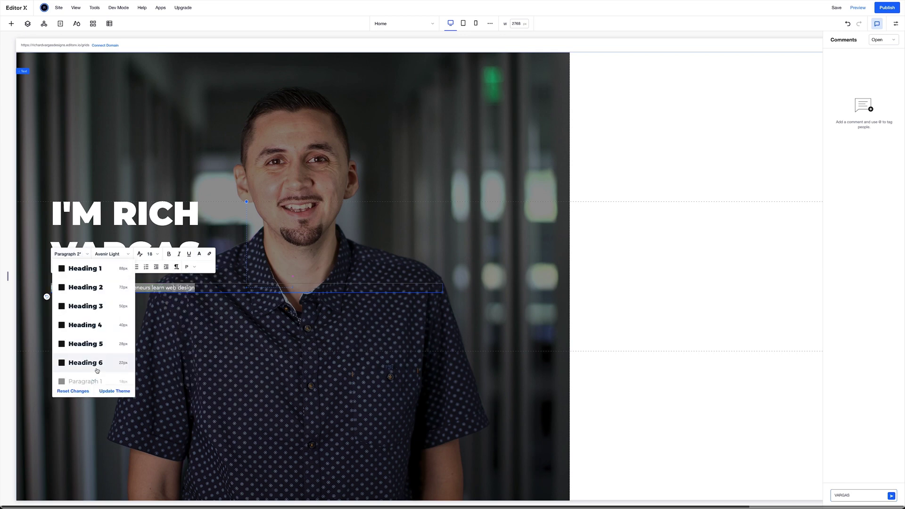
scroll(97, 371, "down", 2)
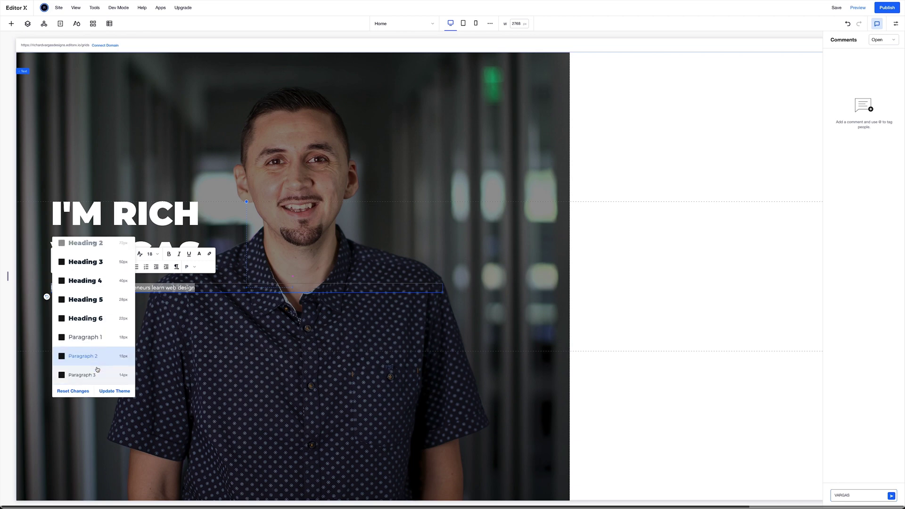
left_click(99, 319)
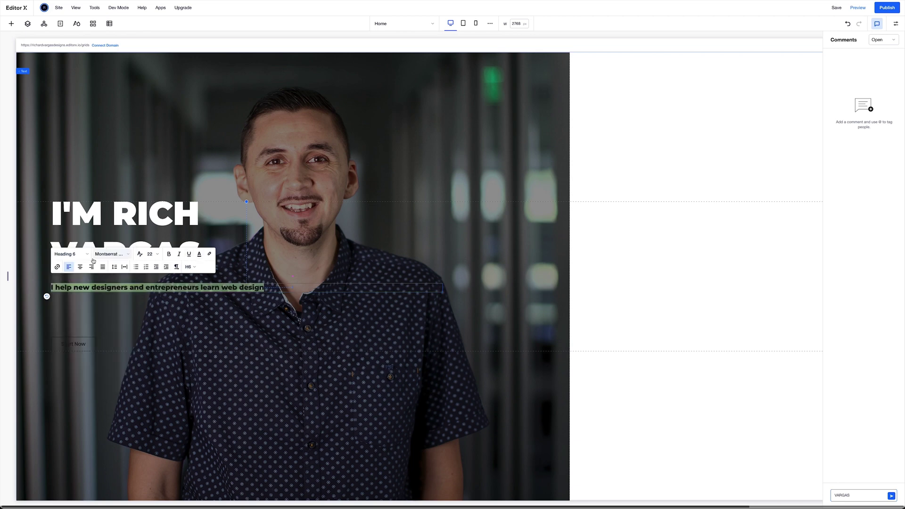
left_click(70, 254)
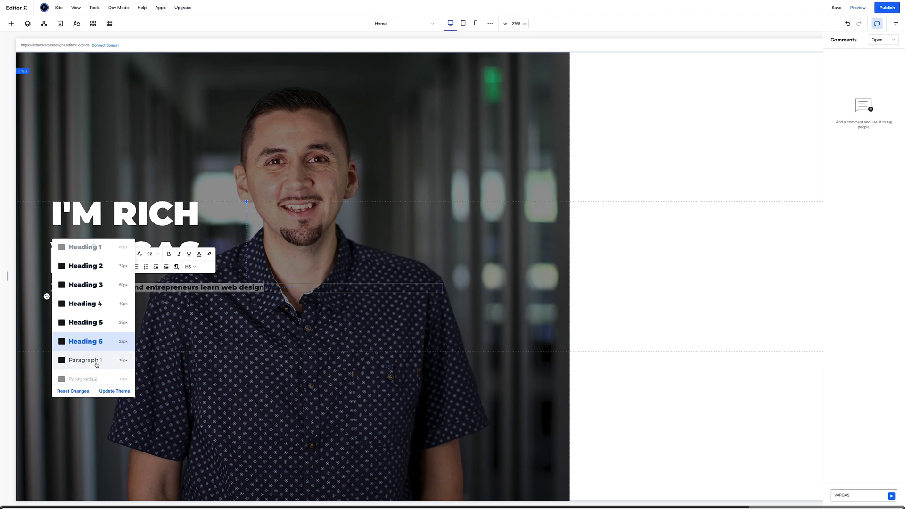
left_click(87, 371)
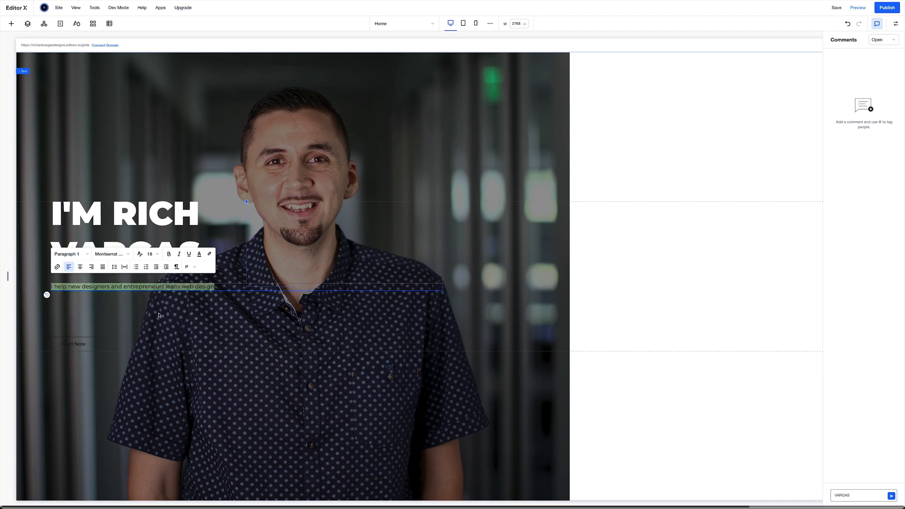
Give the tagline responsive font size 22–42 and keep it white.
left_click(139, 254)
left_click(173, 255)
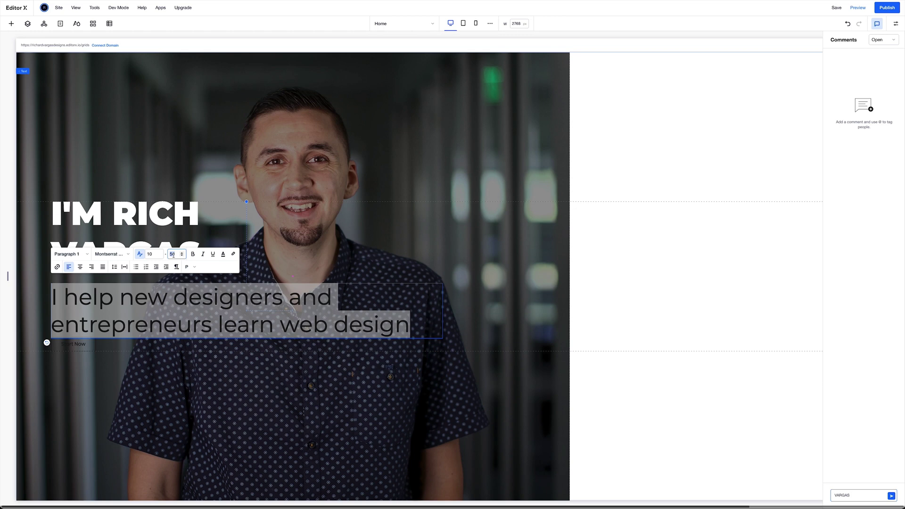
type("42")
left_click(150, 254)
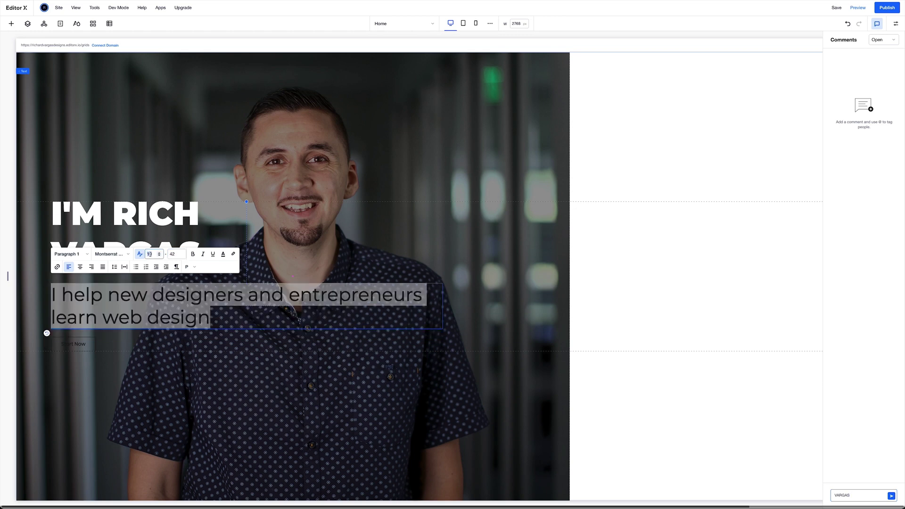
type("22")
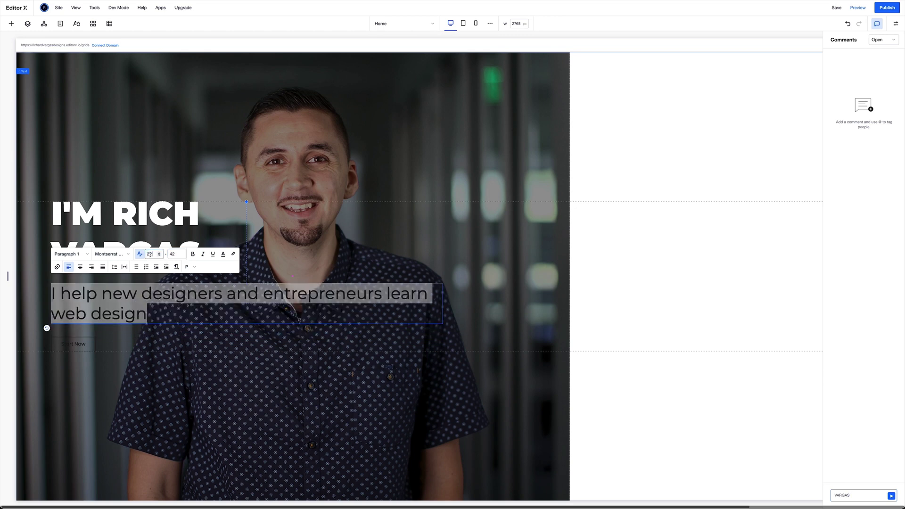
left_click(223, 254)
left_click(193, 292)
key("Escape")
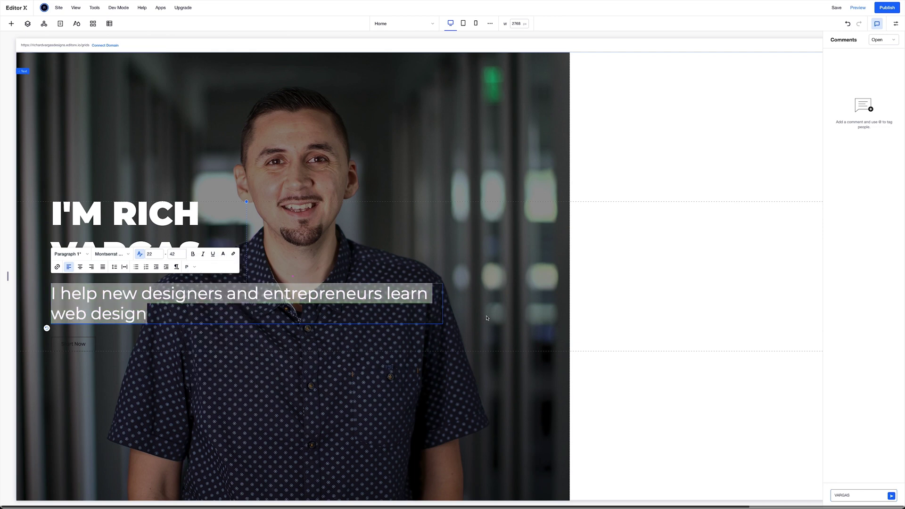
Narrow the tagline box so the text rewraps.
left_click(476, 307)
left_click(415, 303)
left_click_drag(441, 304, 352, 310)
left_click(73, 343)
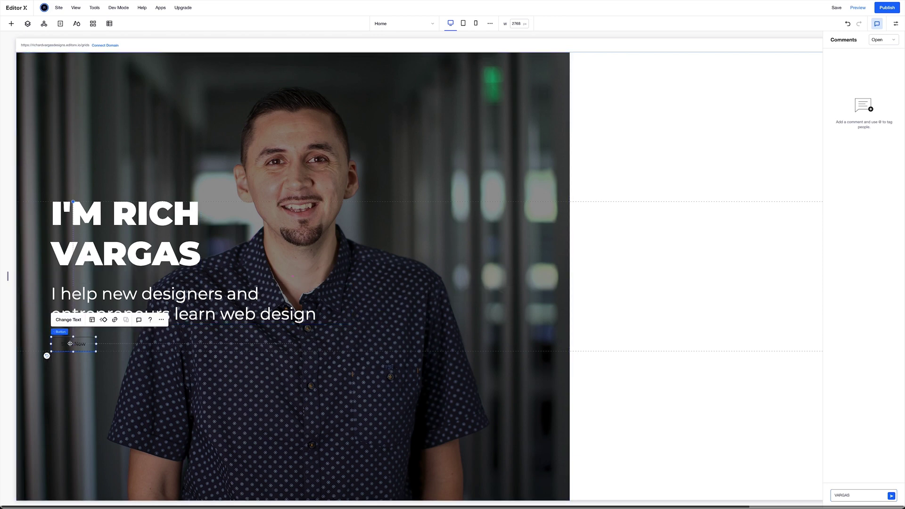
Give the Start Now button a blue background in its design settings.
left_click(896, 24)
left_click(884, 80)
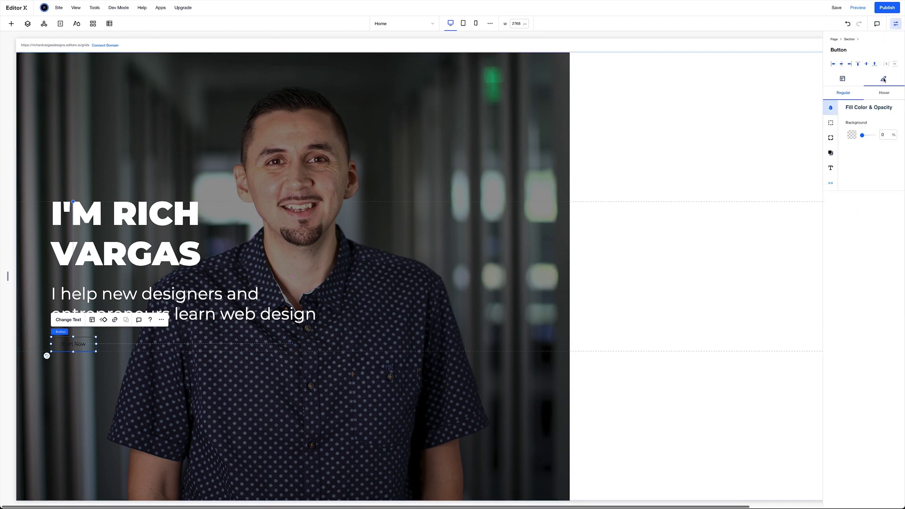
left_click(852, 134)
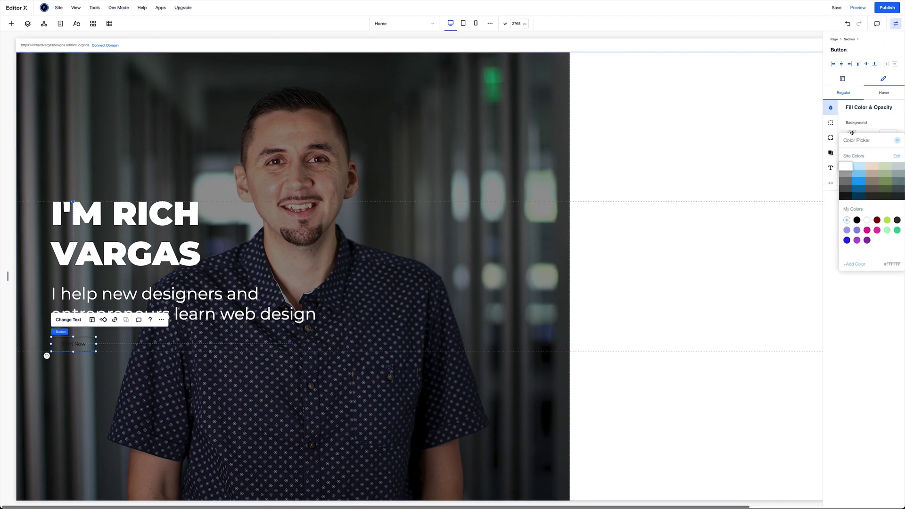
left_click(858, 181)
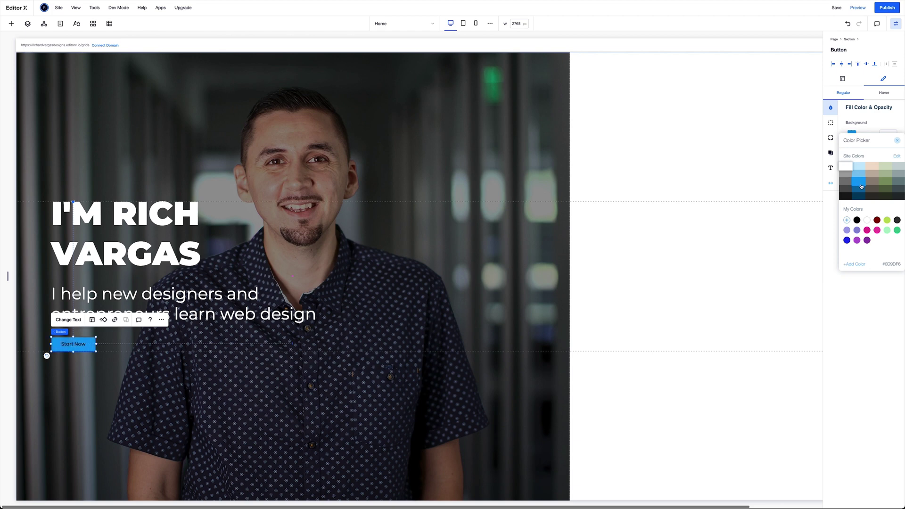
left_click(864, 130)
left_click(830, 138)
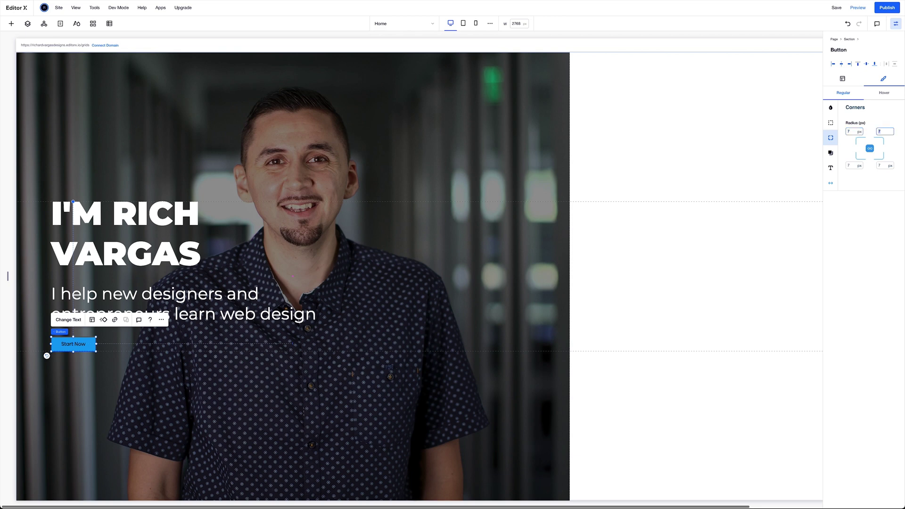
Style the button text as white Heading 6.
left_click(830, 168)
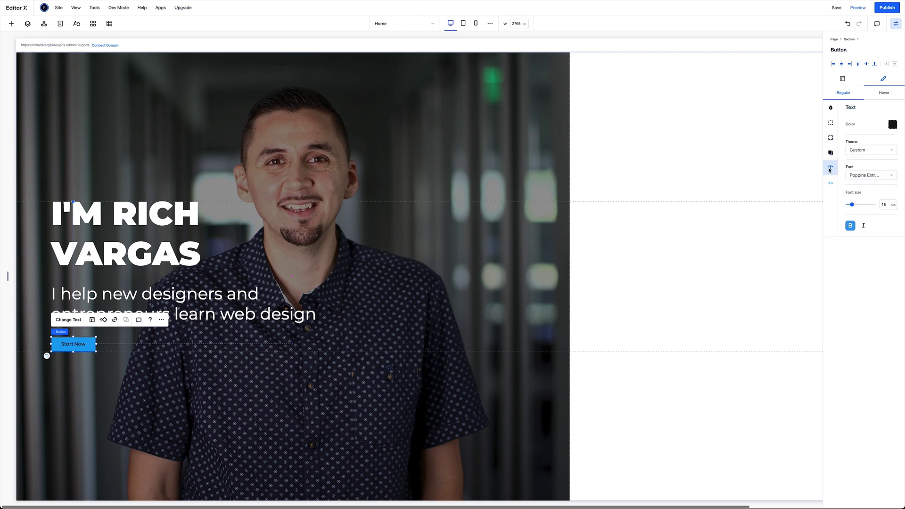
left_click(871, 151)
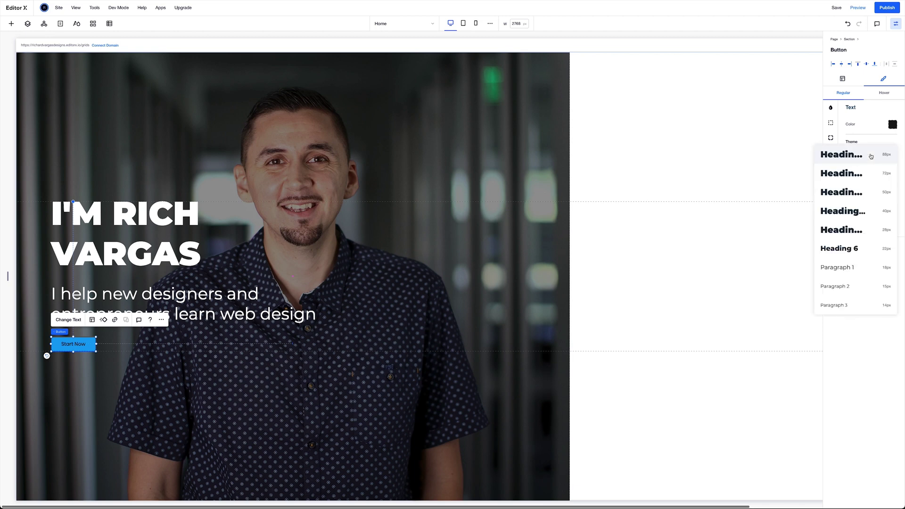
left_click(855, 249)
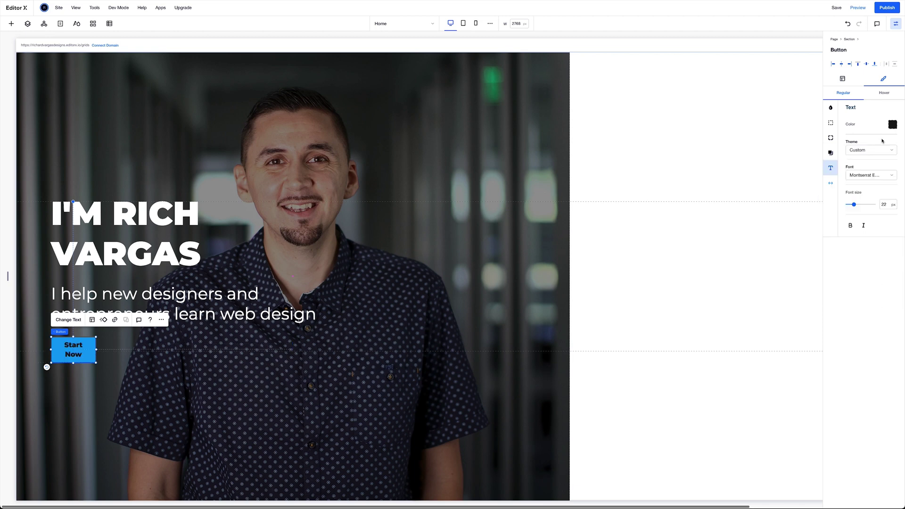
left_click(892, 124)
left_click(6, 110)
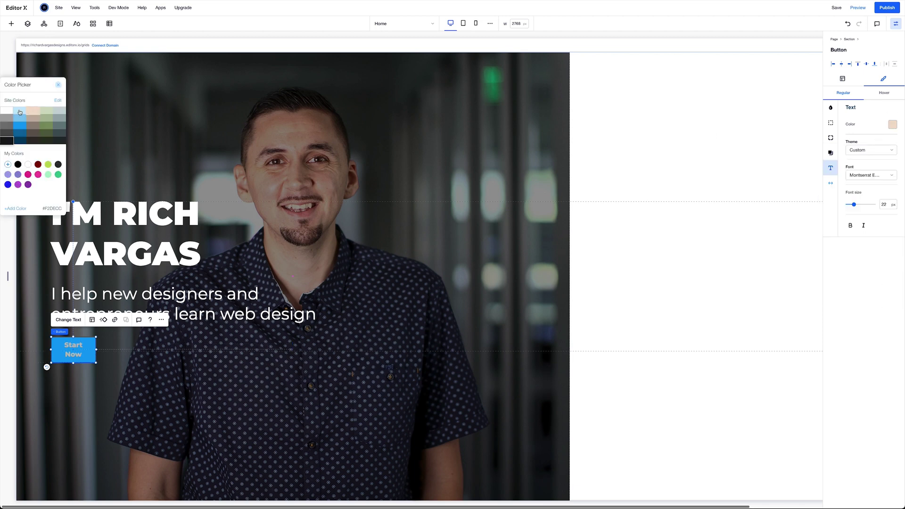
left_click(879, 249)
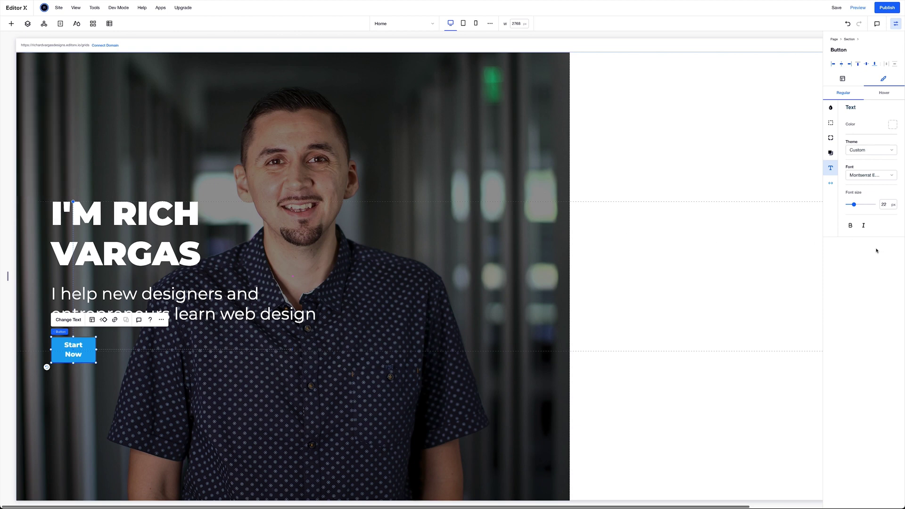
Make the Start Now button wider and taller, then stack it with the tagline and heading.
left_click_drag(97, 349, 134, 351)
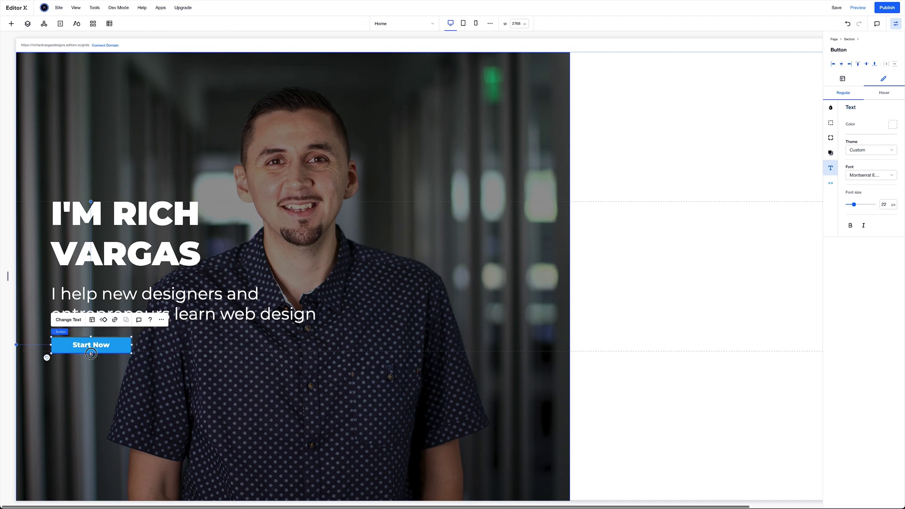
left_click_drag(92, 356, 93, 363)
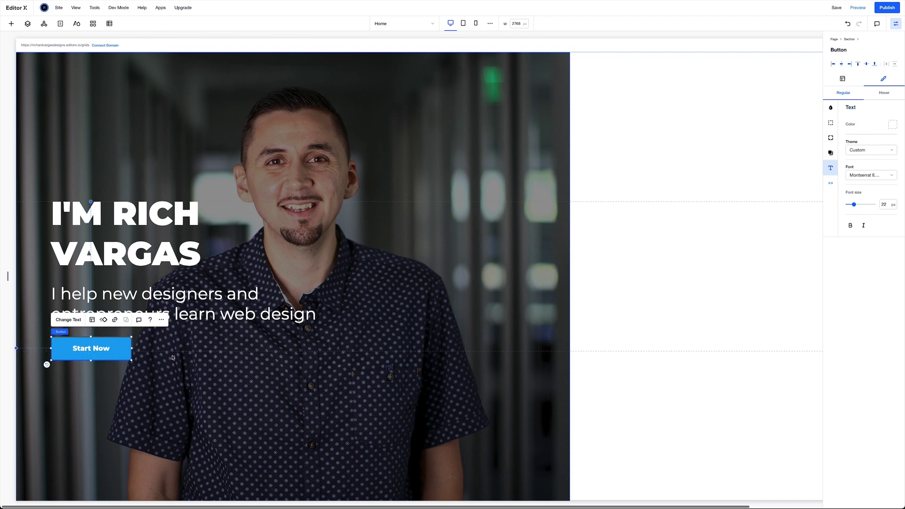
left_click(155, 304, "shift")
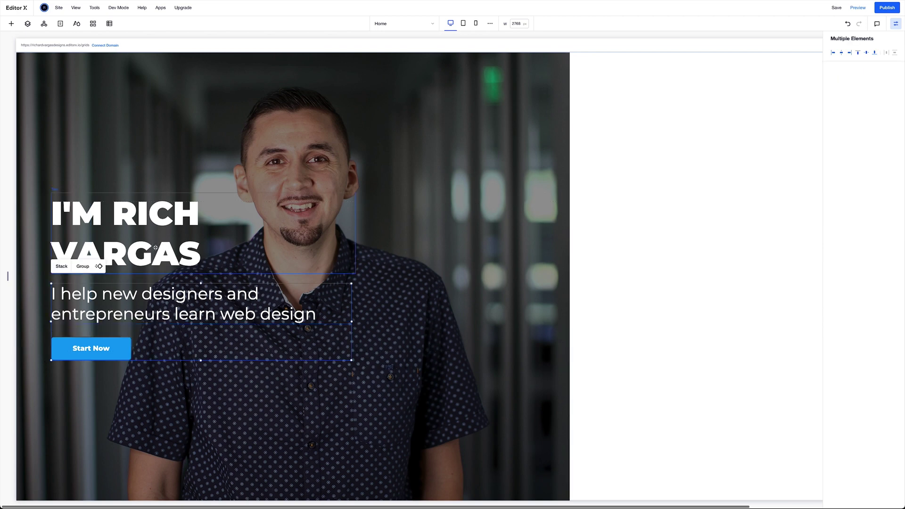
left_click(155, 248, "shift")
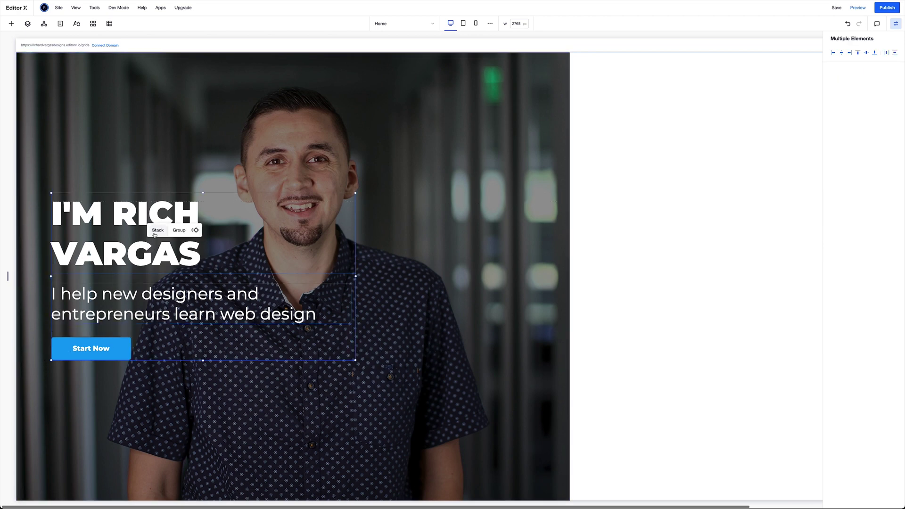
left_click(158, 230)
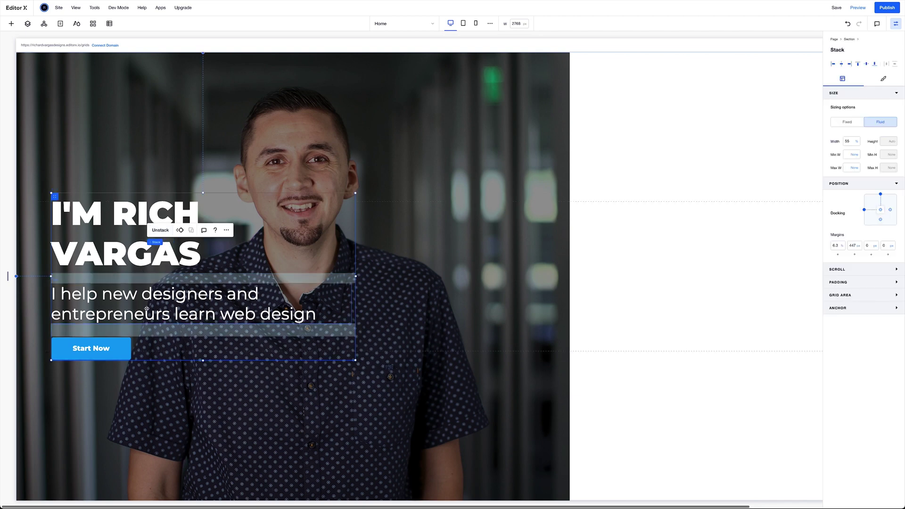
left_click(114, 300)
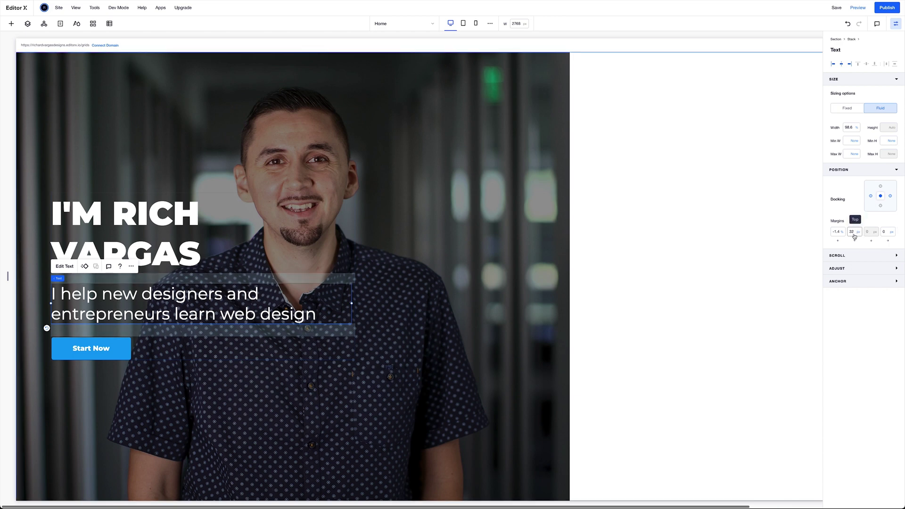
left_click(129, 350)
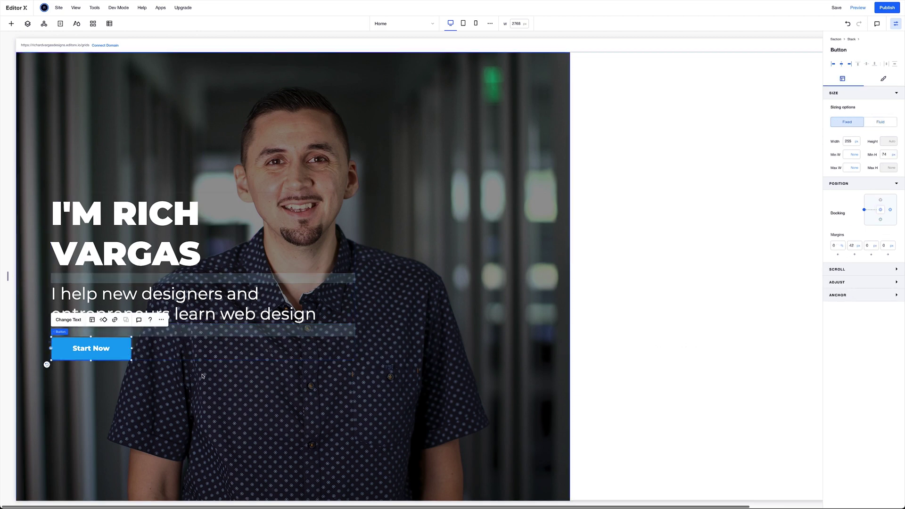
left_click(50, 362)
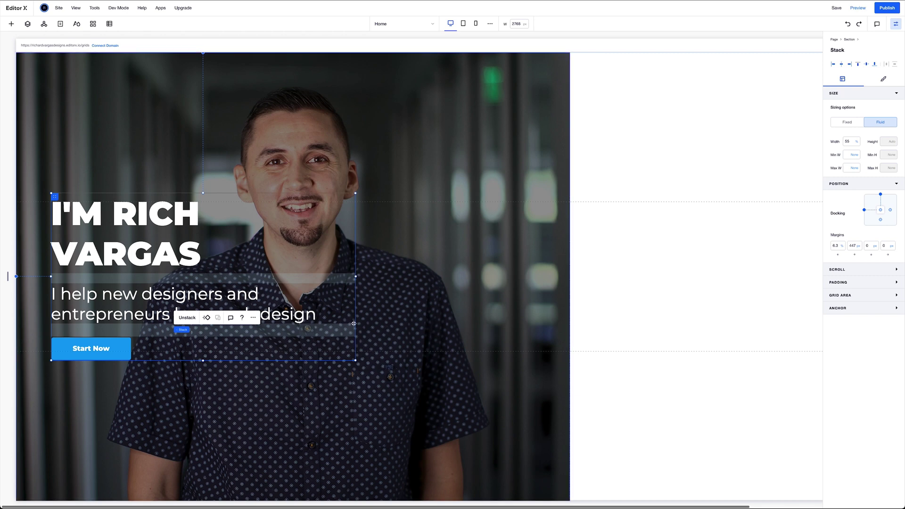
Dock the stack to the section's bottom with margins of 10% and 5.
key("ctrl+shift+z")
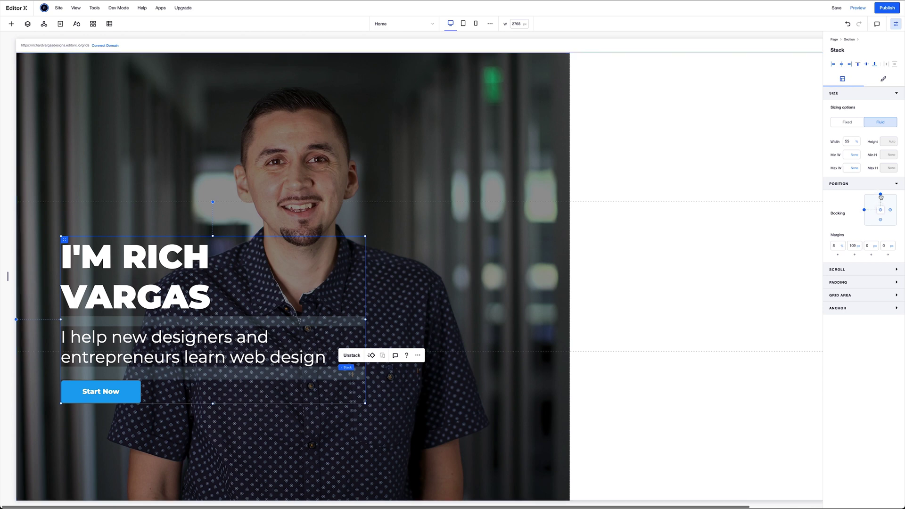
left_click(880, 220)
left_click(870, 245)
type("10%")
key("Return")
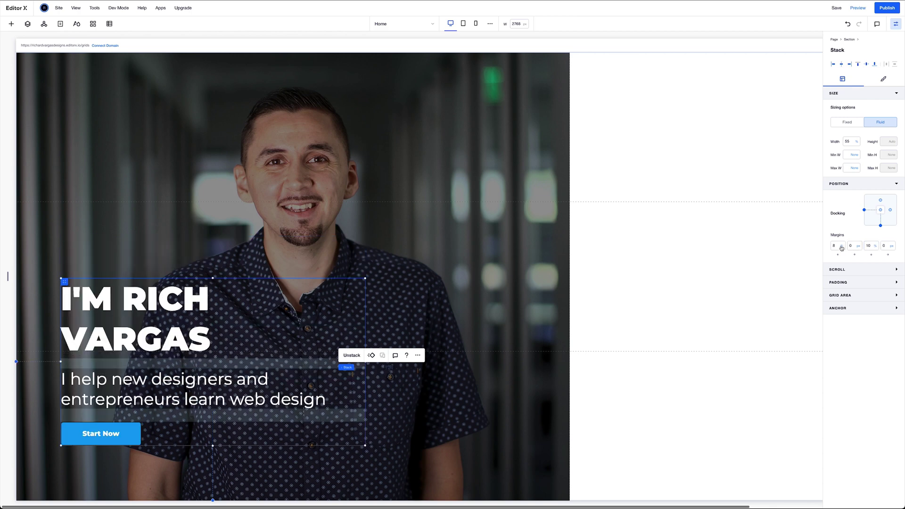
left_click(834, 245)
type("5")
key("Return")
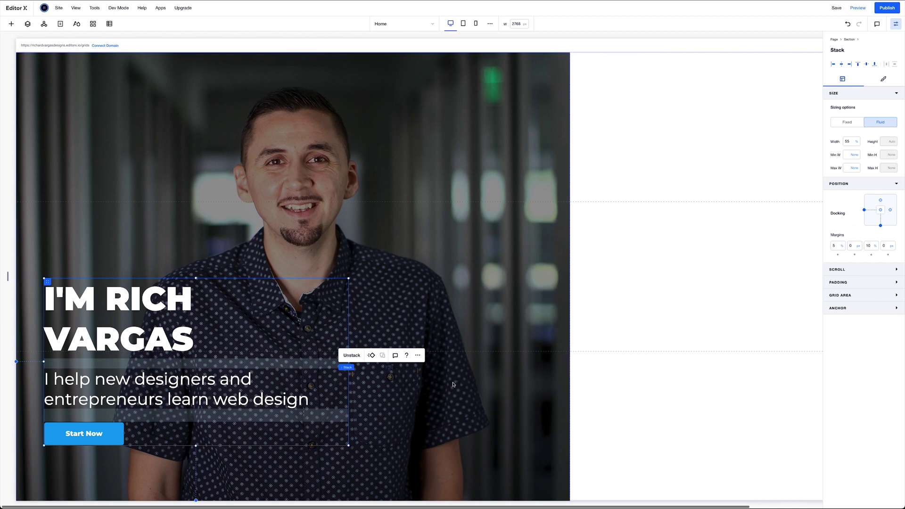
left_click(491, 265)
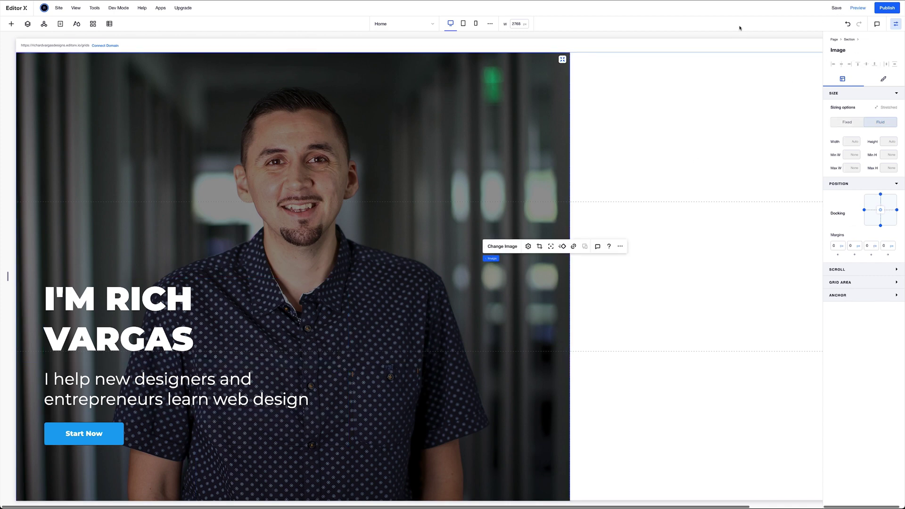
Save the site and preview it, narrowing then widening the width to check reflow.
left_click(837, 8)
left_click(858, 8)
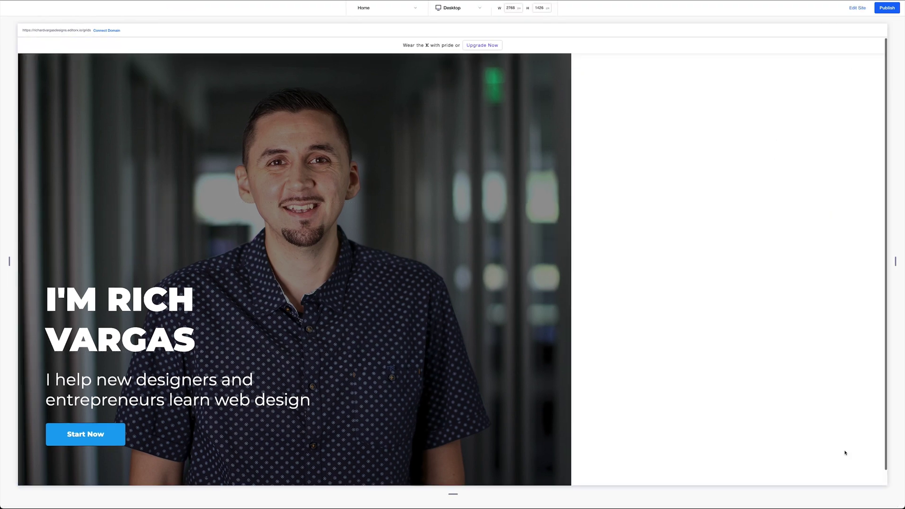
left_click_drag(894, 264, 622, 332)
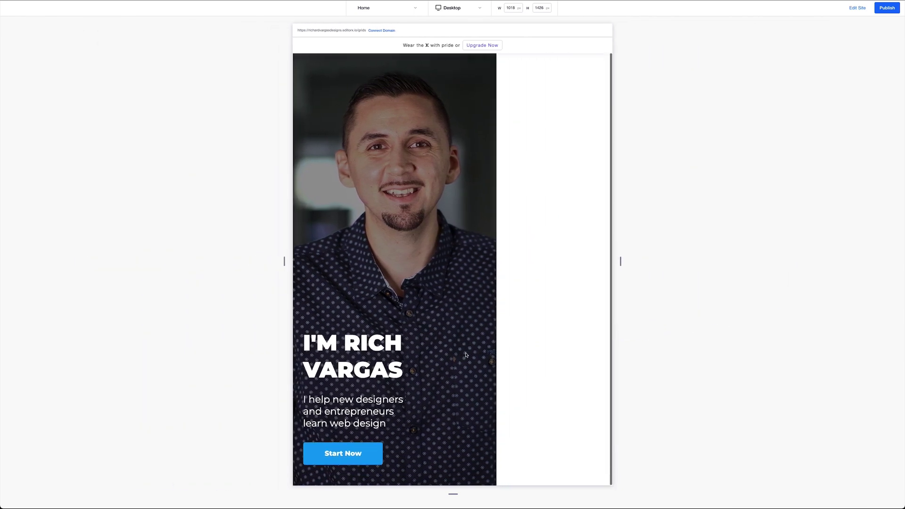
scroll(542, 339, "up", 1)
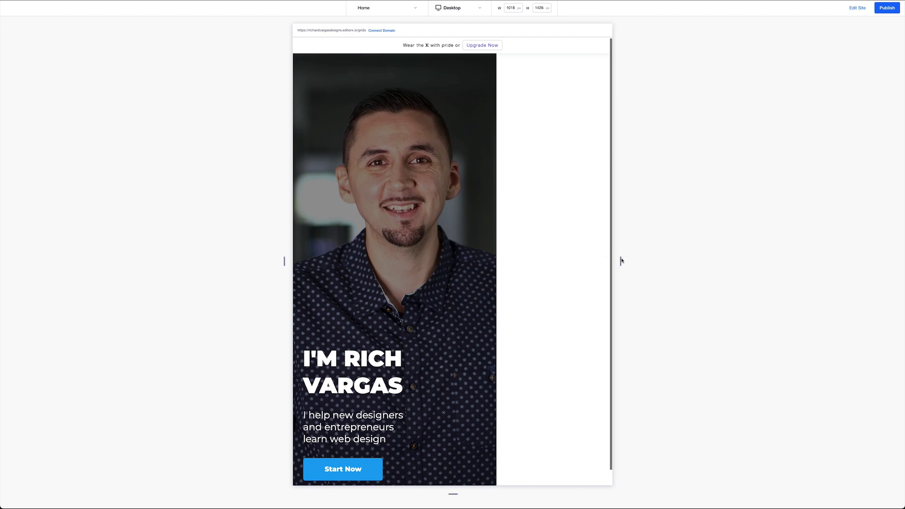
left_click_drag(621, 260, 834, 259)
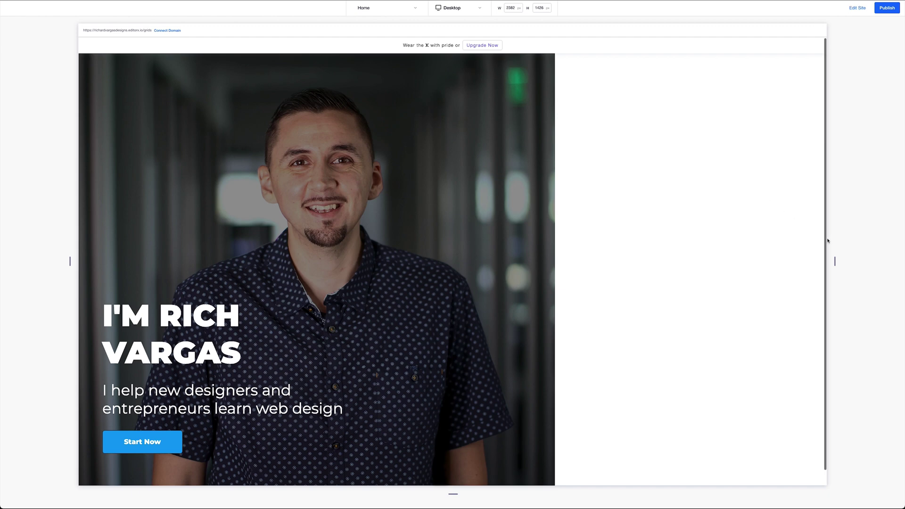
key("ctrl+shift+p")
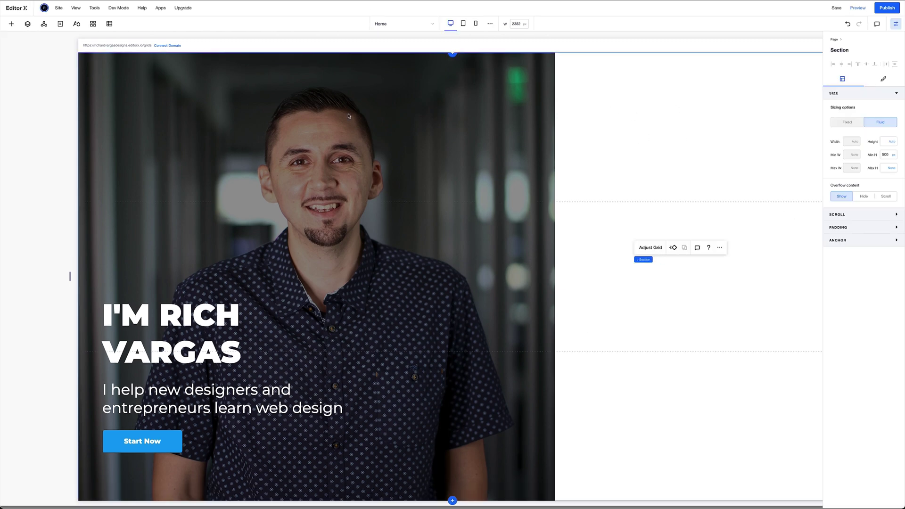
Add an empty container and move it to the top of the white right-hand area.
left_click(11, 24)
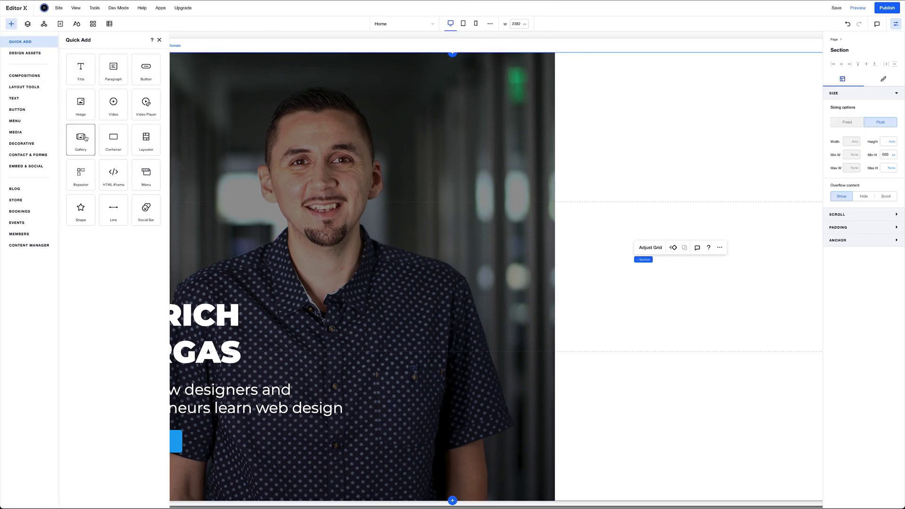
left_click(115, 141)
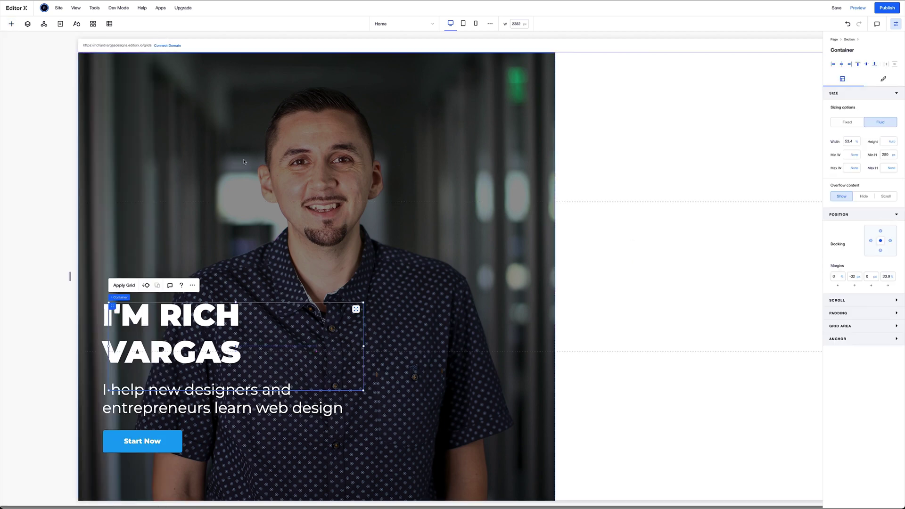
left_click_drag(356, 308, 782, 117)
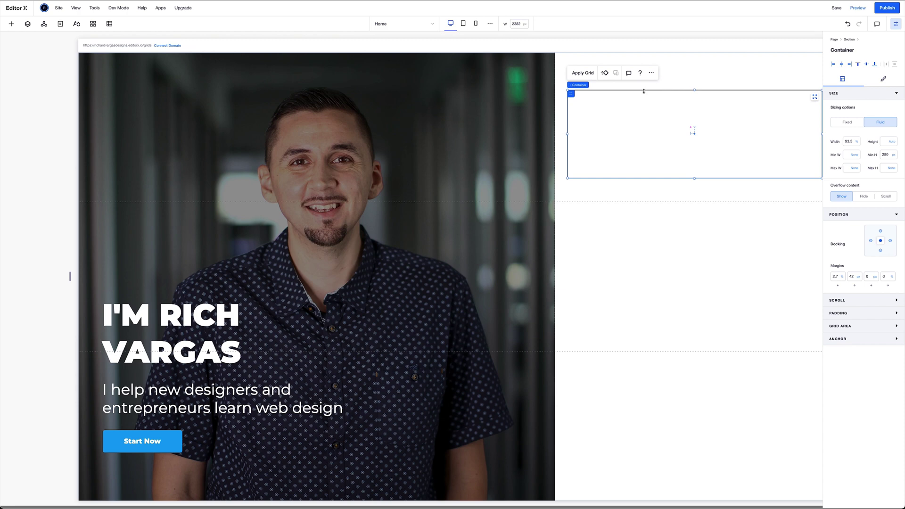
Fill the new container's background with solid blue.
left_click(883, 80)
left_click(856, 123)
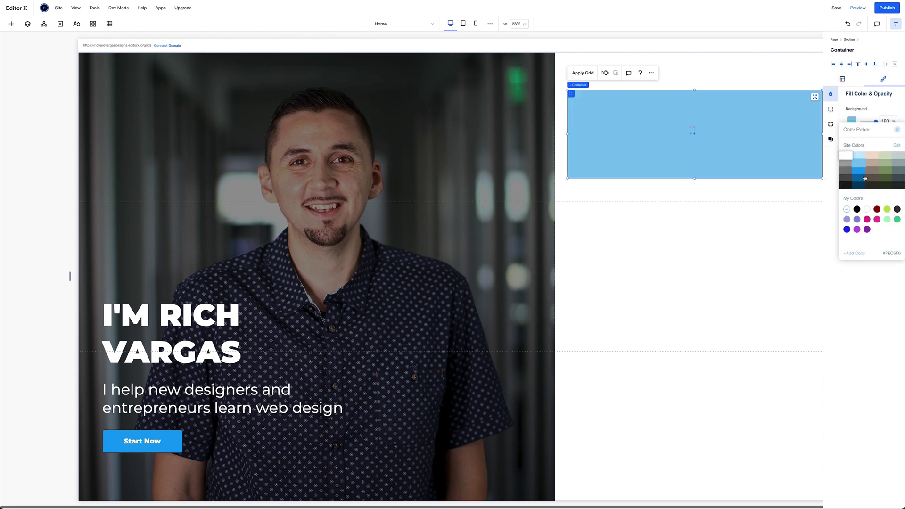
left_click(859, 170)
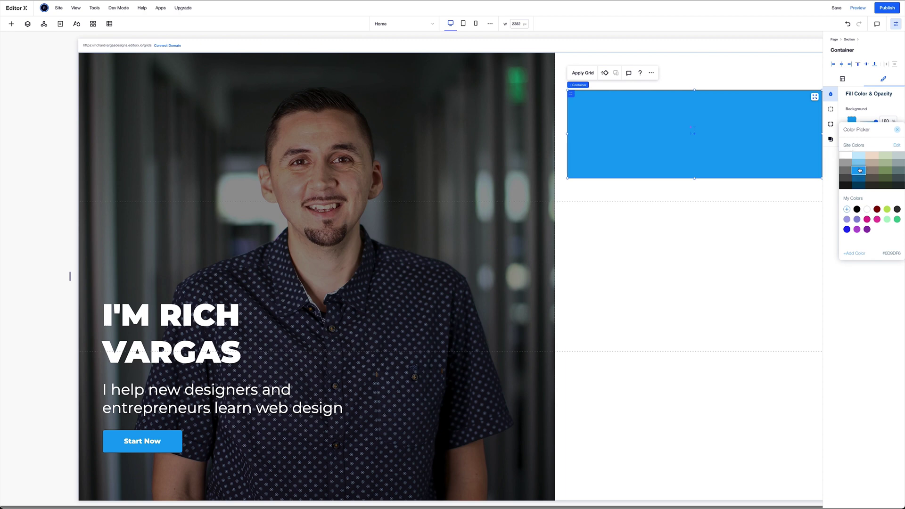
left_click(763, 78)
scroll(768, 83, "right", 2)
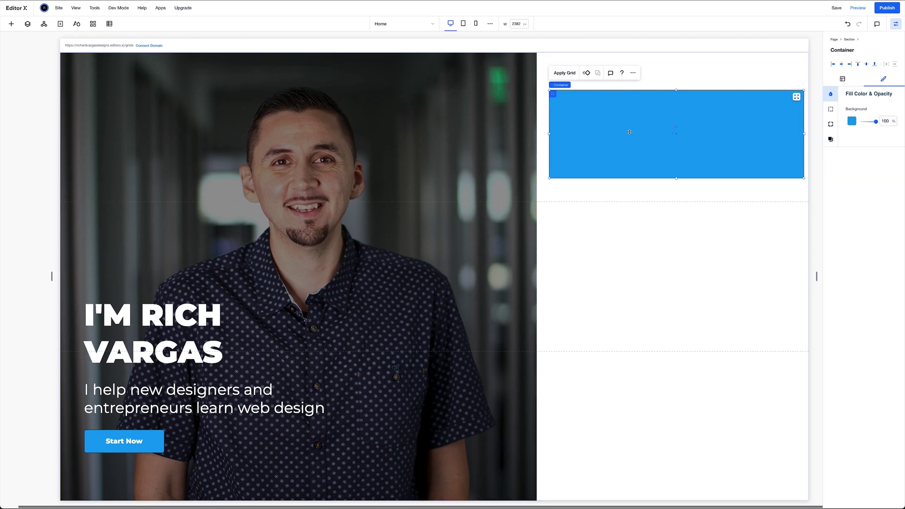
left_click(10, 24)
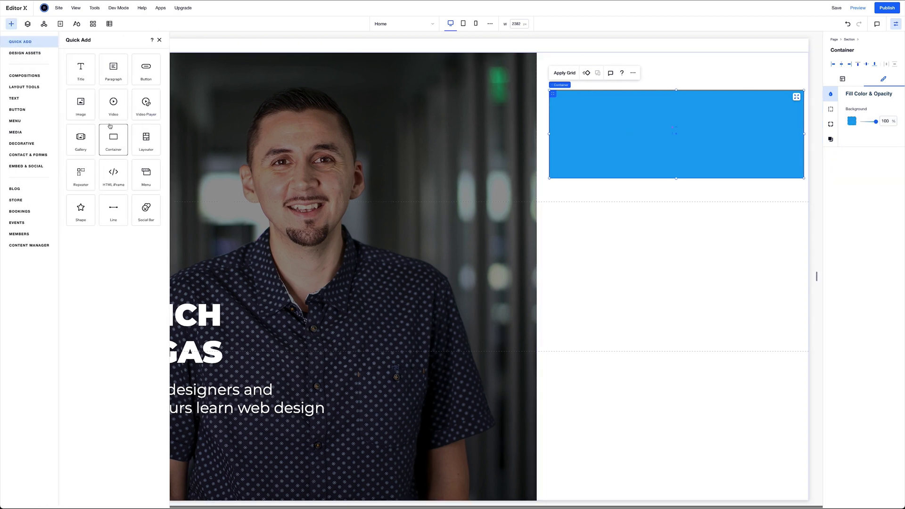
Add a title and a paragraph inside the blue container.
left_click(86, 68)
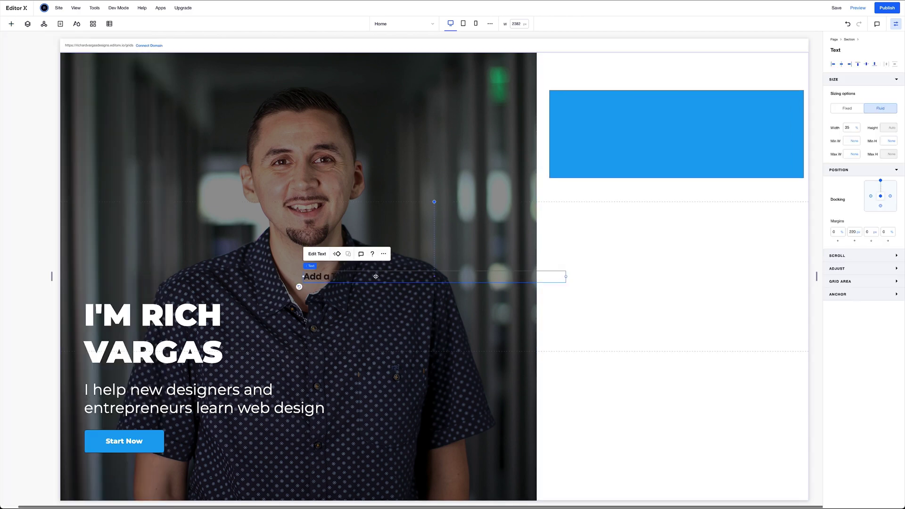
left_click_drag(341, 276, 595, 115)
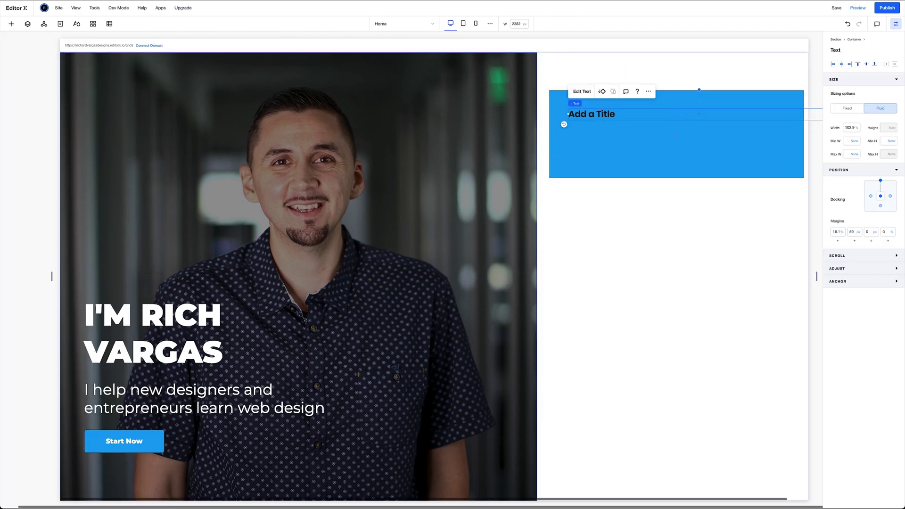
left_click(8, 24)
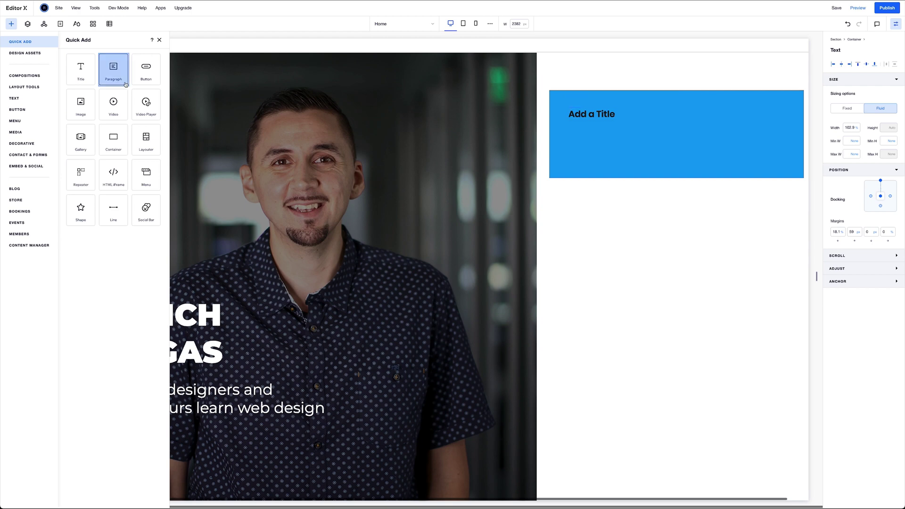
left_click_drag(113, 70, 580, 138)
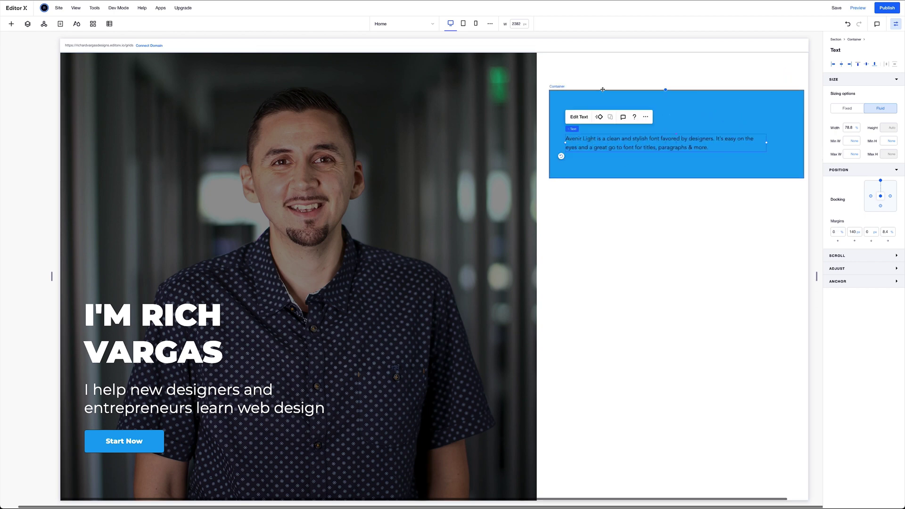
Move the title to the container's top-left and retype it as COMMUNITY FEEDBACK.
left_click_drag(719, 119, 606, 115)
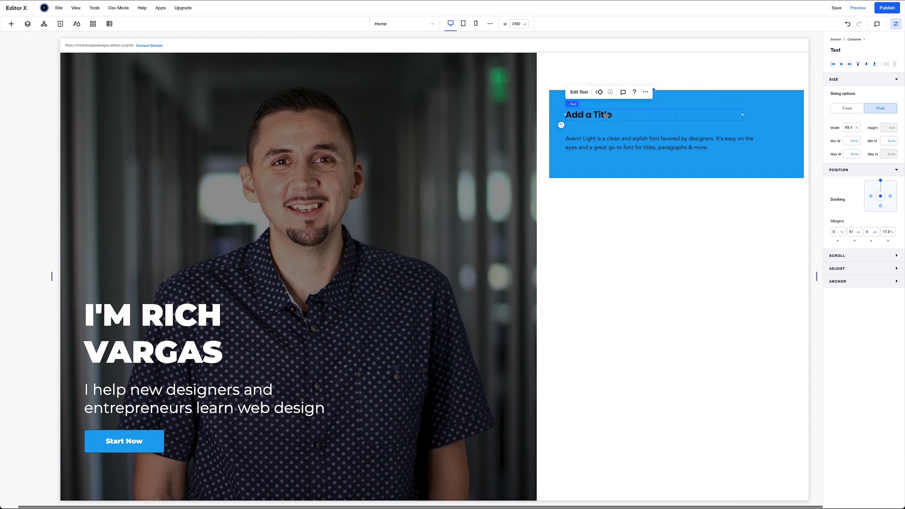
left_click(579, 92)
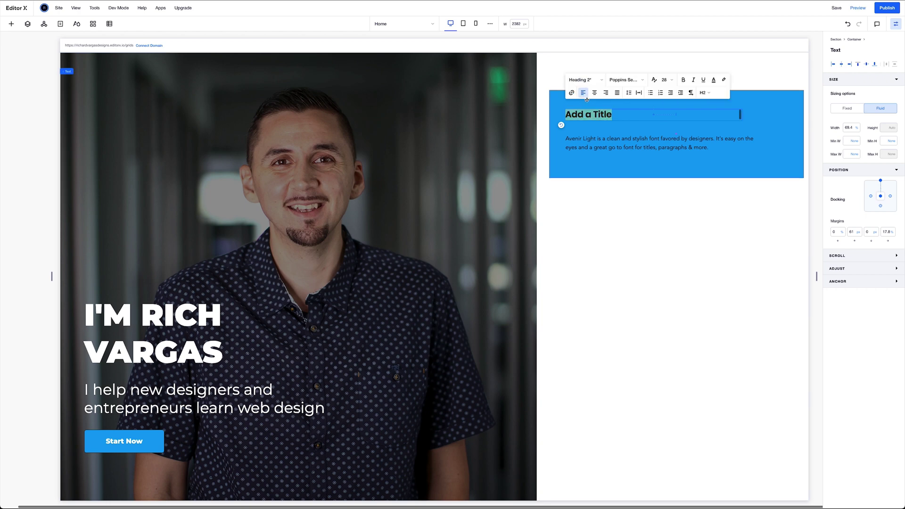
type("COMMUN")
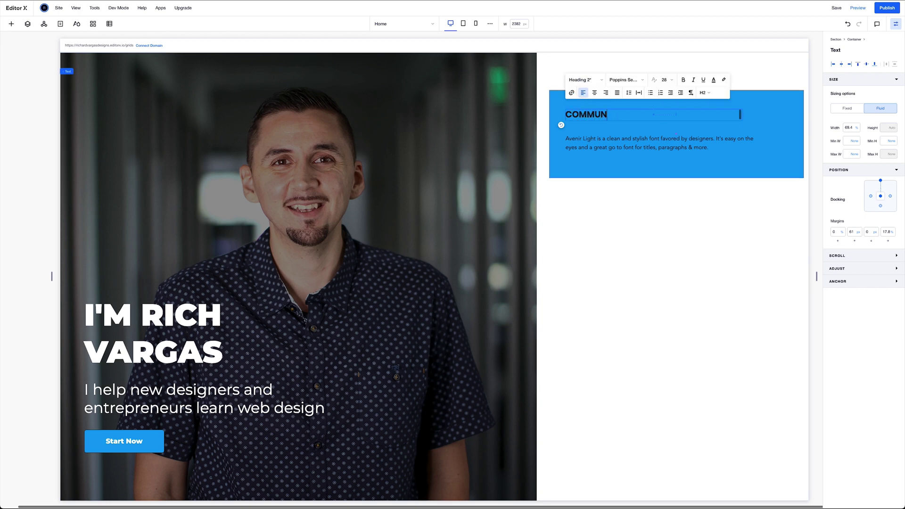
type("ITY FEEDBACK")
Turn on fluid font scaling for the heading with minimum 25 and maximum 72.
key("Escape")
right_click(644, 121)
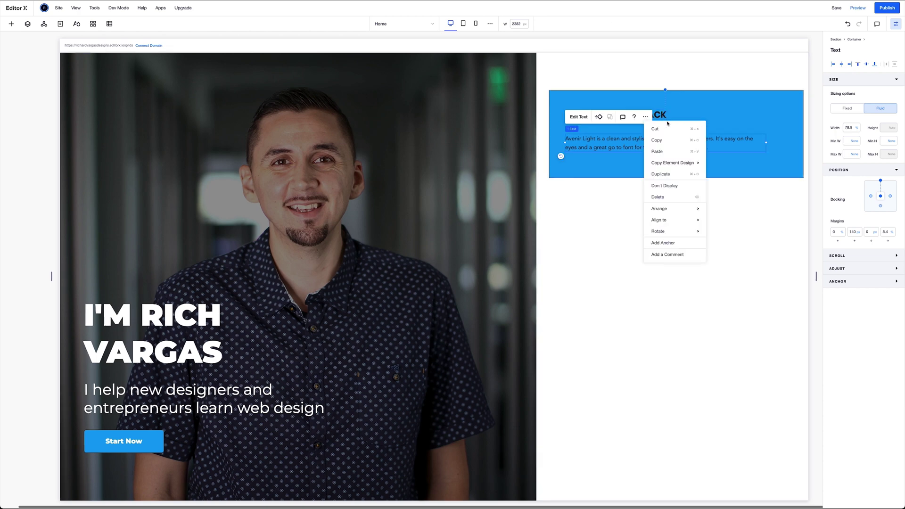
left_click(668, 115)
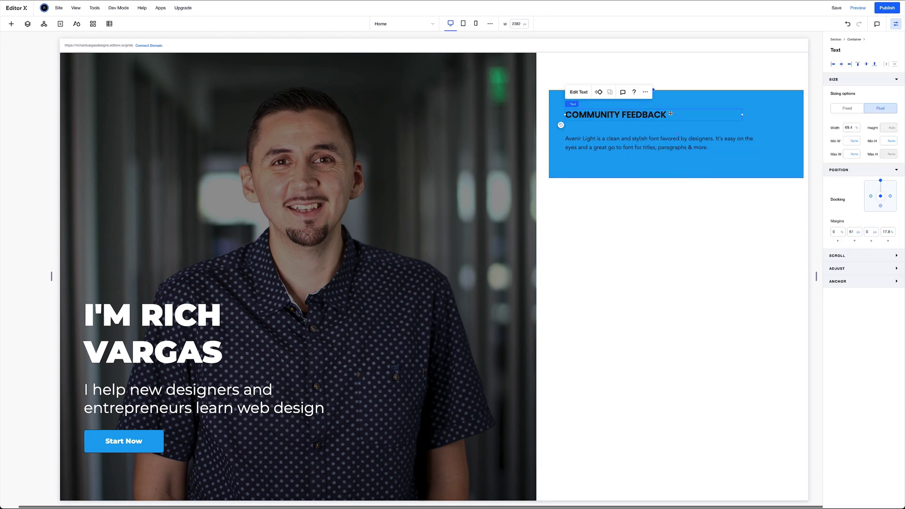
left_click(578, 94)
left_click(654, 79)
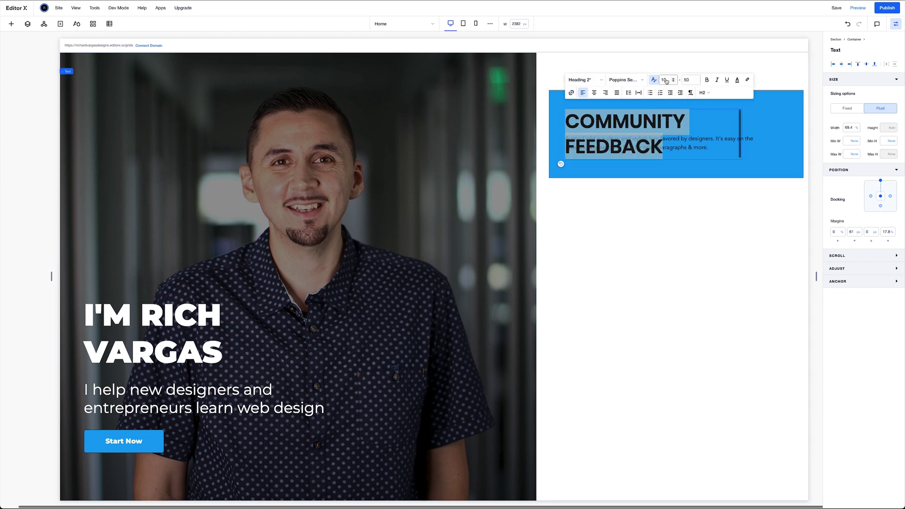
key("BackSpace")
type("18")
type("35")
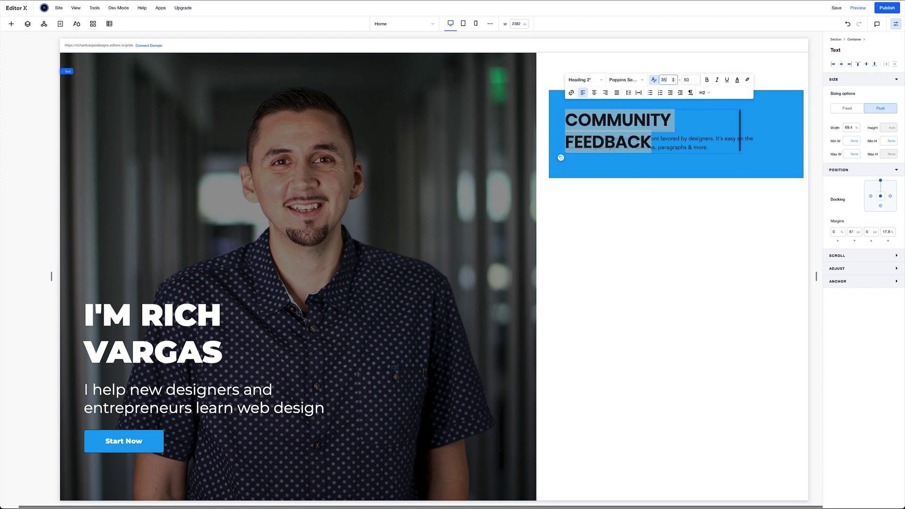
key("BackSpace")
key("BackSpace")
type("12")
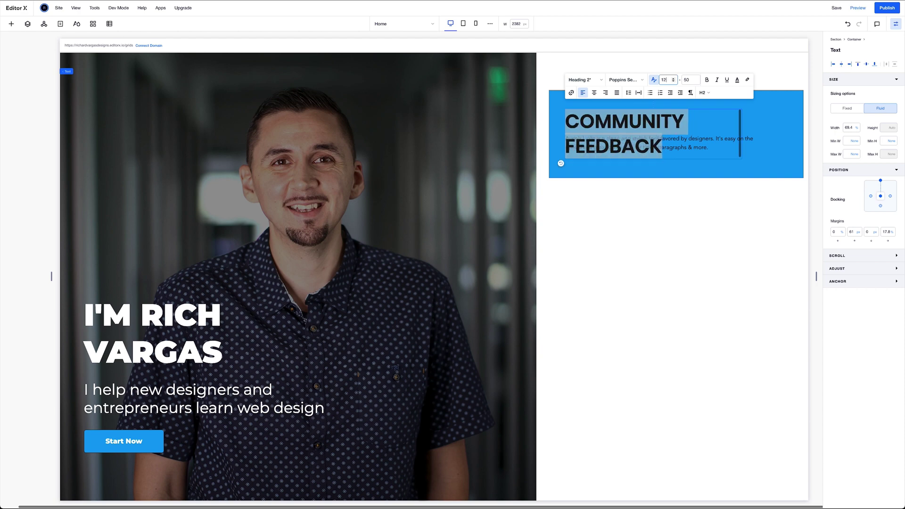
type("25")
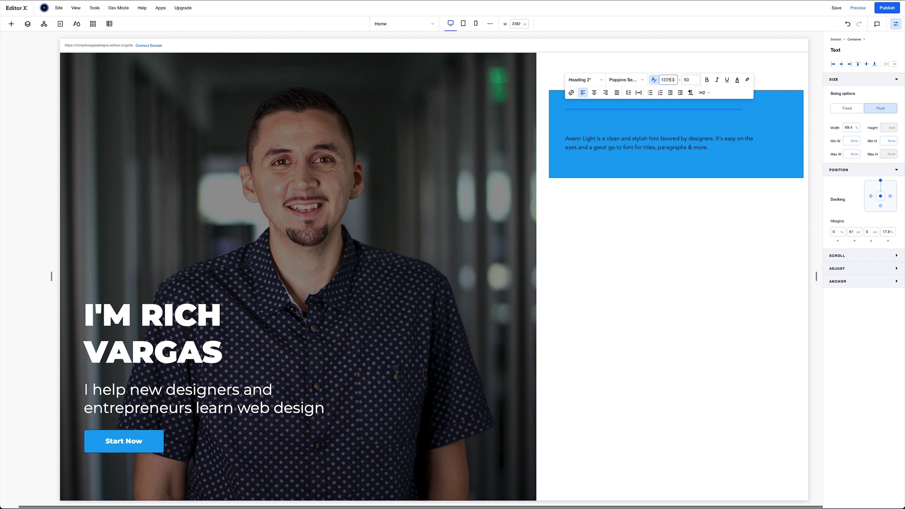
left_click(665, 79)
key("BackSpace")
key("BackSpace")
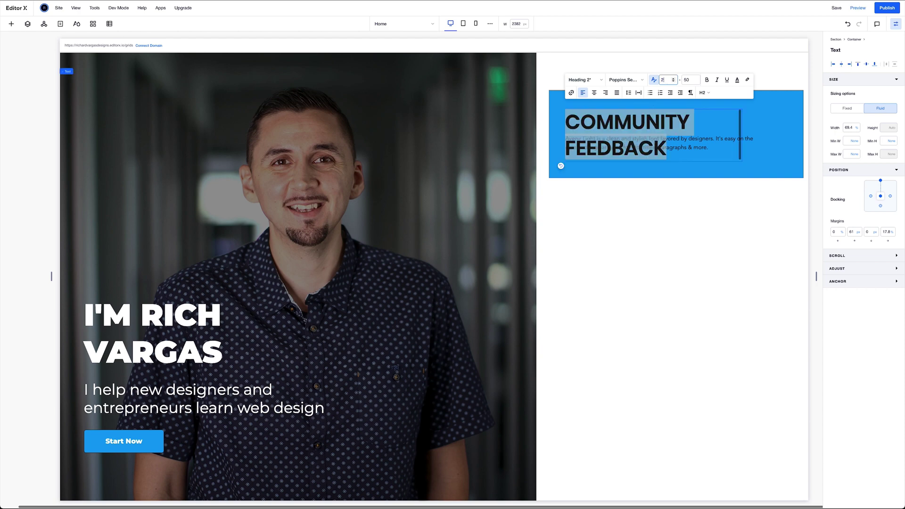
left_click(686, 80)
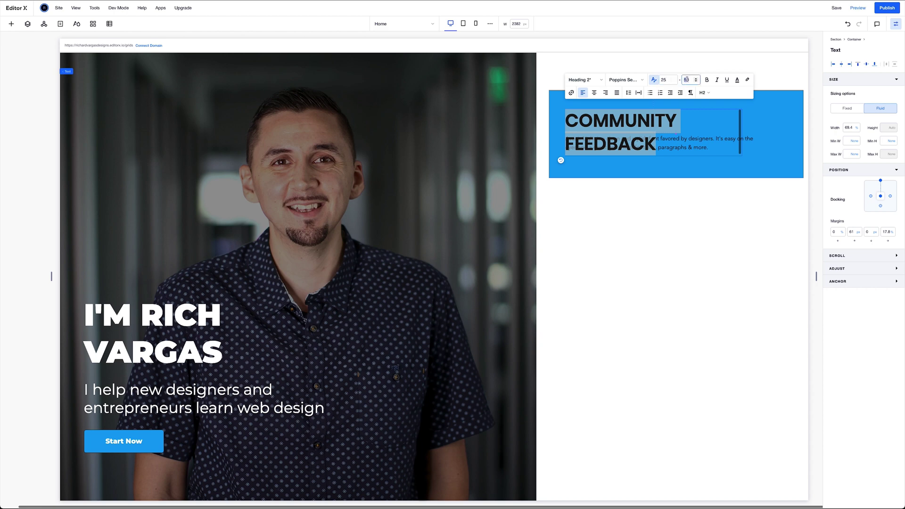
type("72")
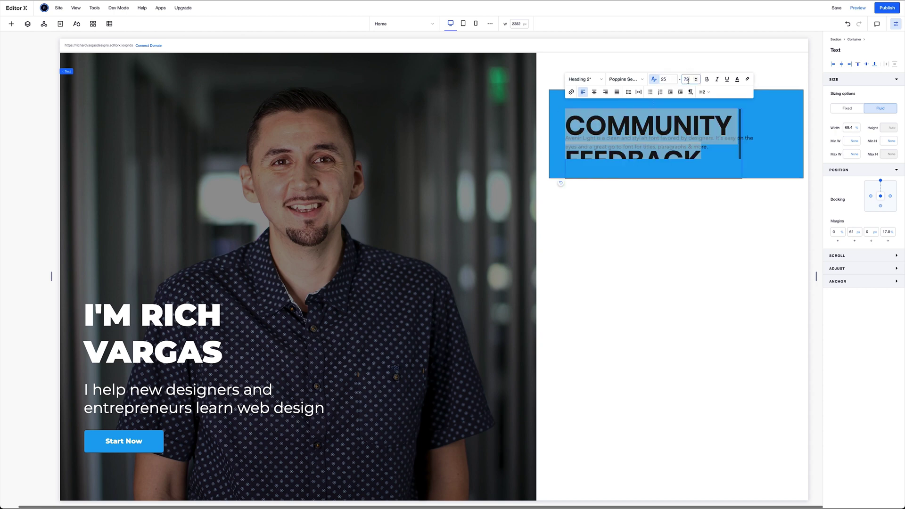
Reset the heading to the plain Heading 2 style.
left_click(594, 79)
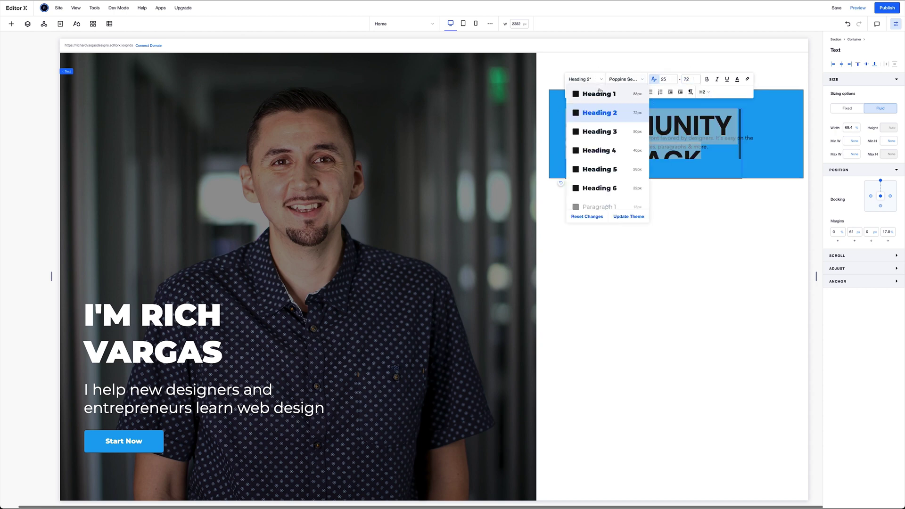
left_click(608, 111)
left_click(599, 80)
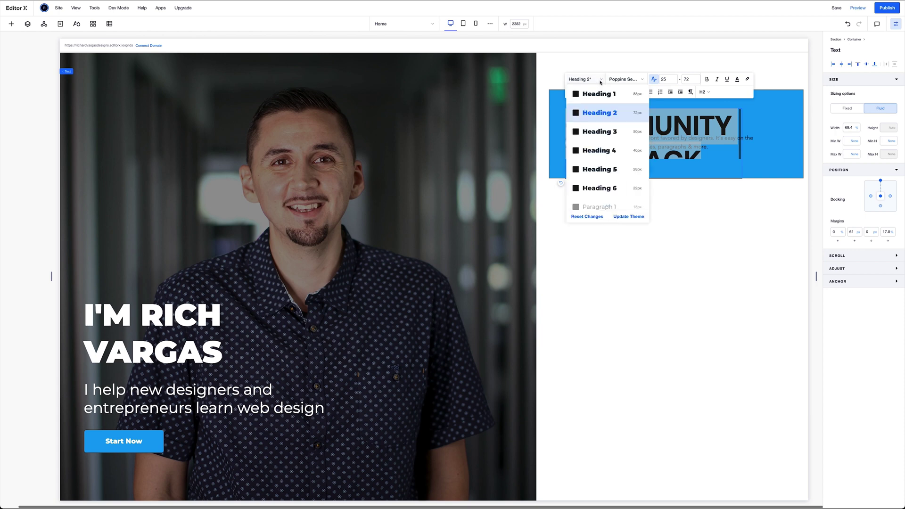
left_click(587, 217)
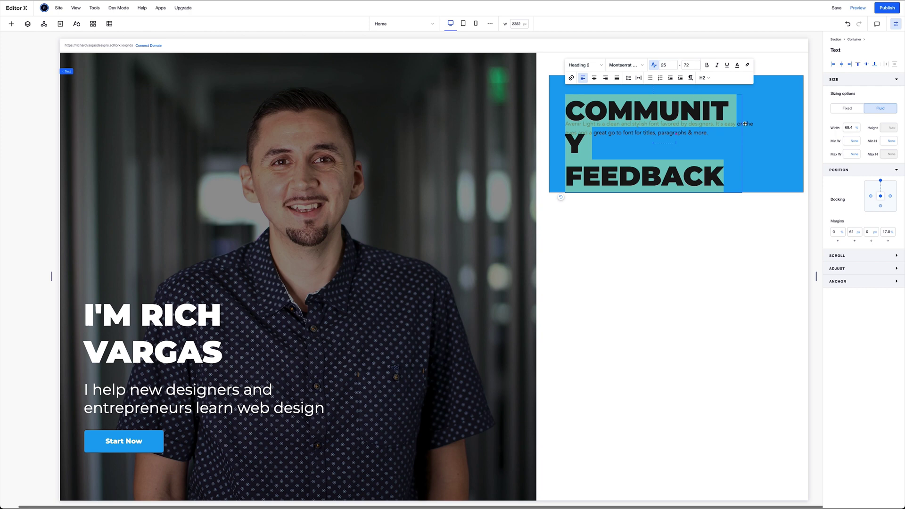
Make the COMMUNITY FEEDBACK heading text white.
left_click(737, 64)
left_click(711, 102)
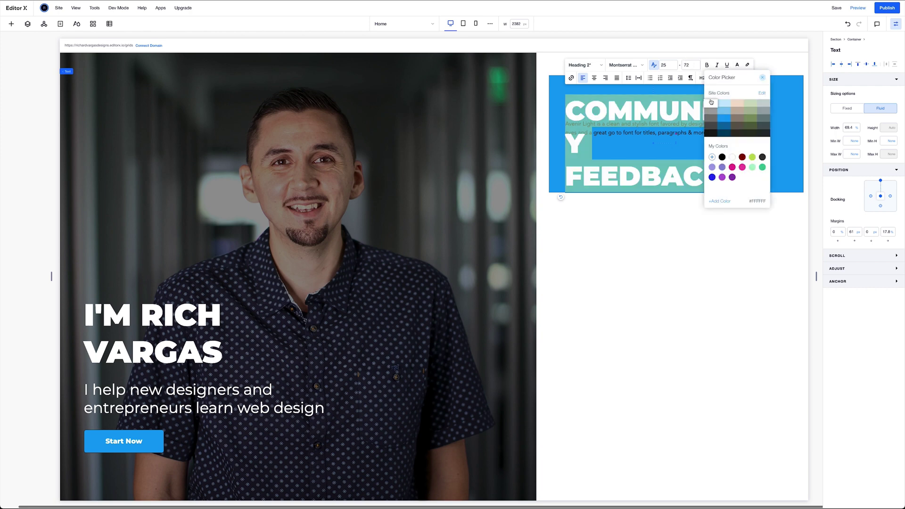
left_click(682, 154)
key("Escape")
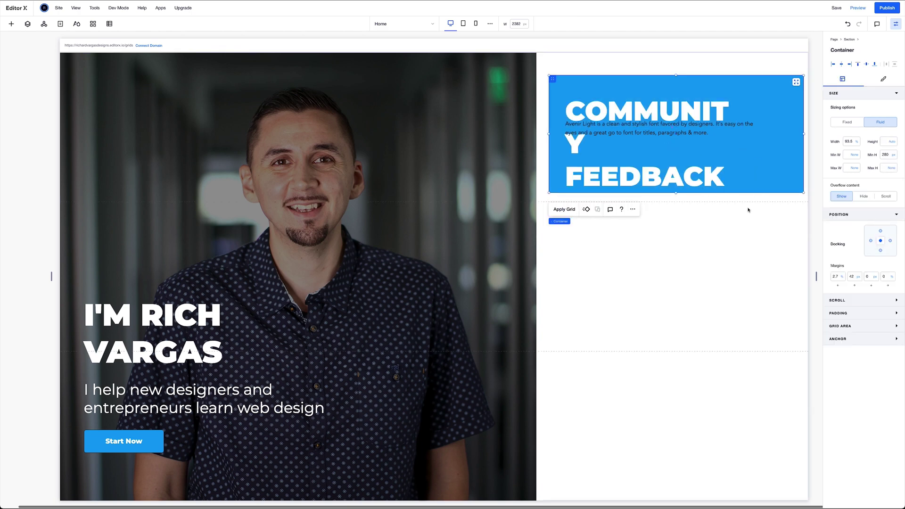
Widen the heading so COMMUNITY fits one line and paste 'see what they say >' into the paragraph.
mouse_move(742, 147)
left_mouse_down()
mouse_move(786, 146)
mouse_move(742, 146)
mouse_move(743, 158)
left_mouse_up()
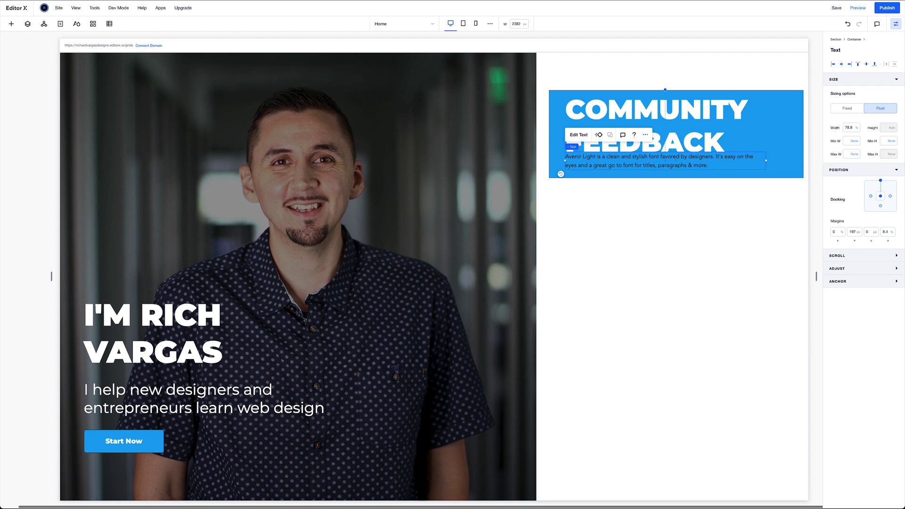
double_click(684, 164)
type("see what they say >")
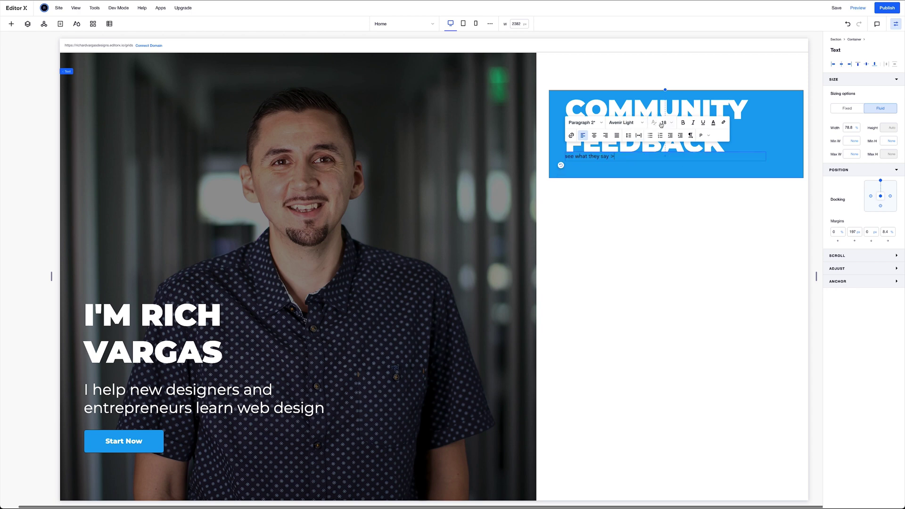
key("ctrl+a")
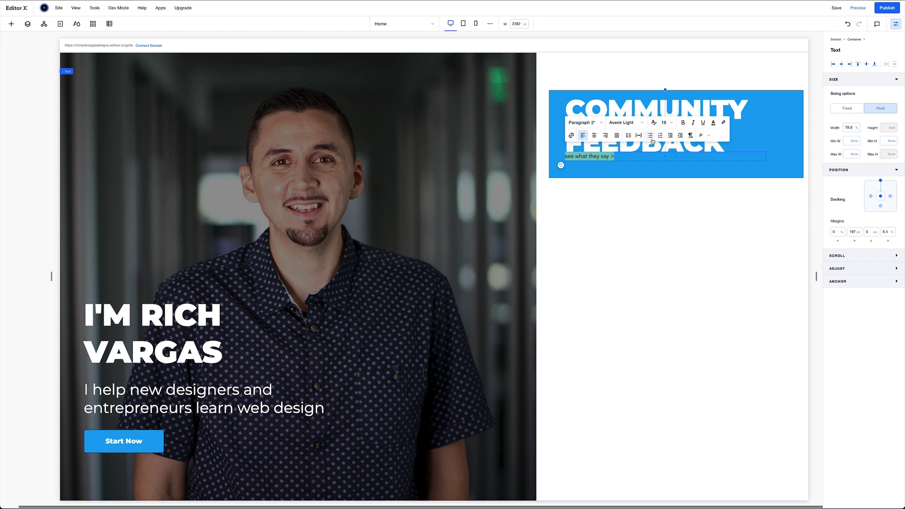
Set fluid font scaling on the 'see what they say >' line from 12 to 22.
left_click(654, 123)
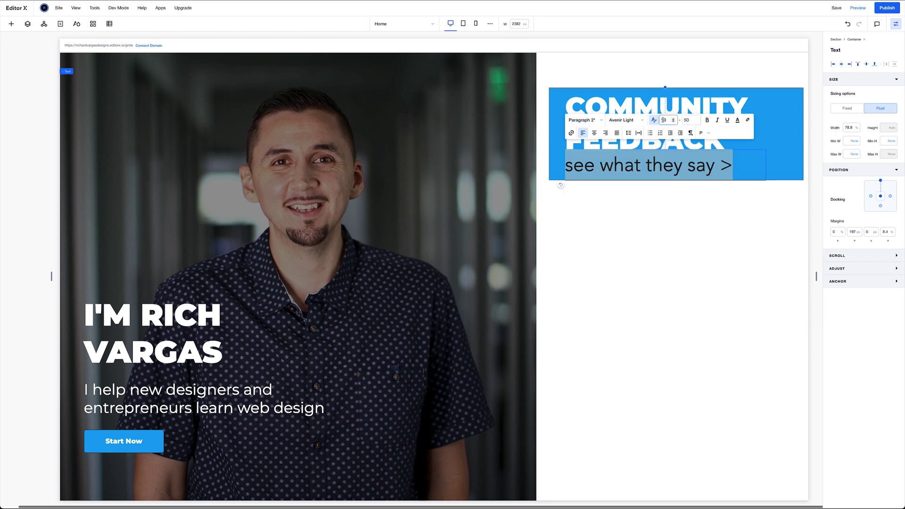
left_click(663, 120)
type("12")
key("Tab")
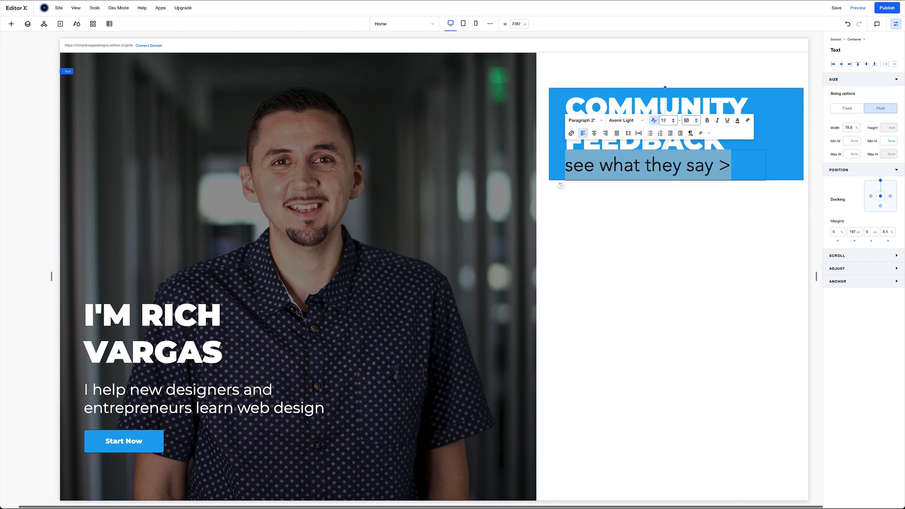
type("22")
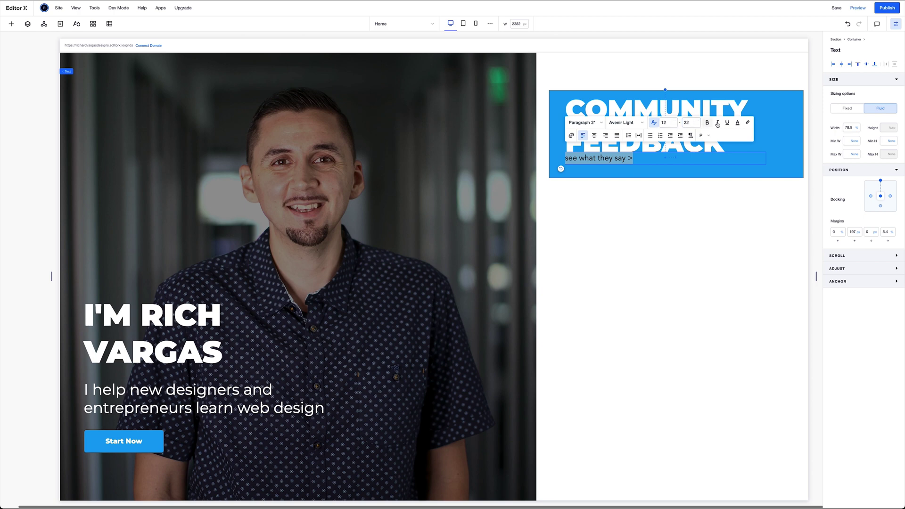
Style the 'see what they say >' line as white Paragraph 1 text.
left_click(736, 123)
left_click(710, 160)
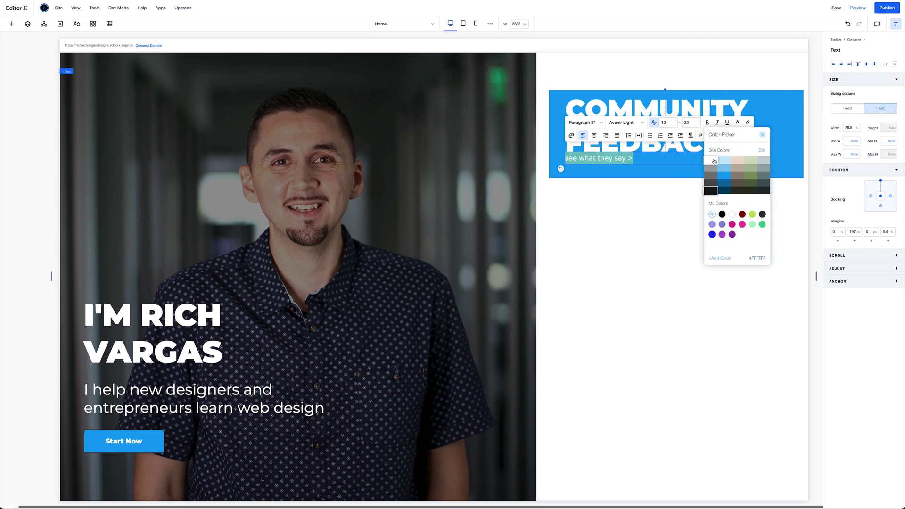
left_click(601, 125)
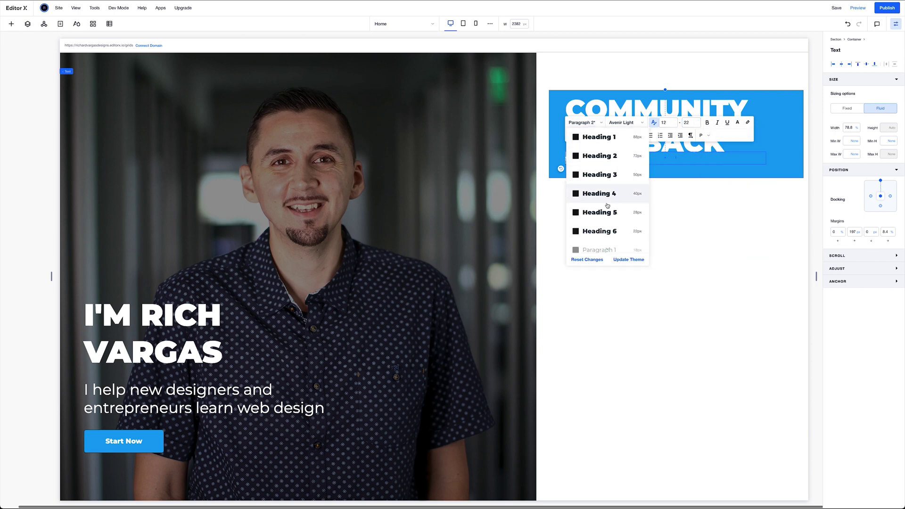
scroll(607, 206, "down", 2)
left_click(602, 211)
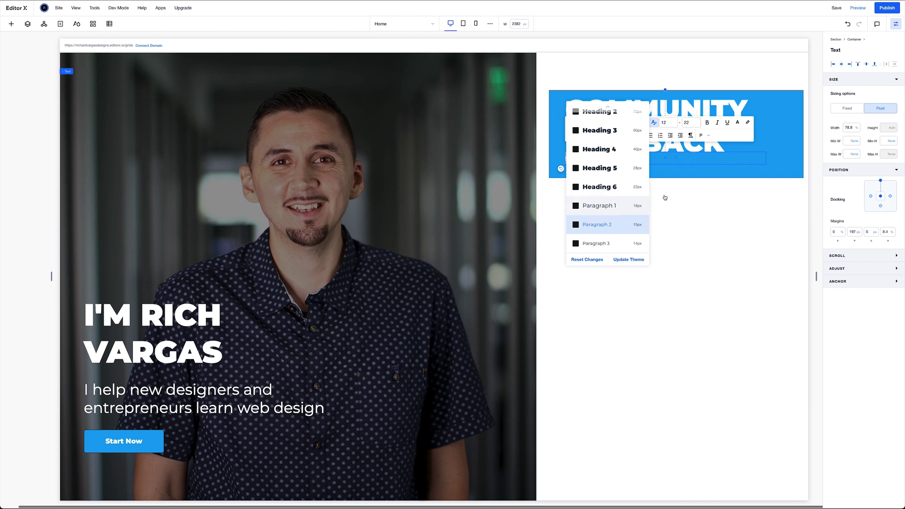
left_click(738, 123)
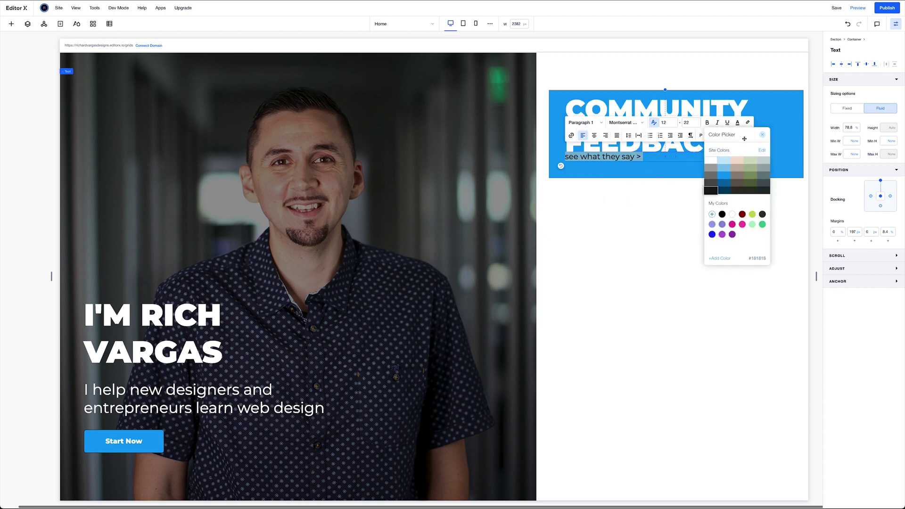
left_click(712, 160)
key("Escape")
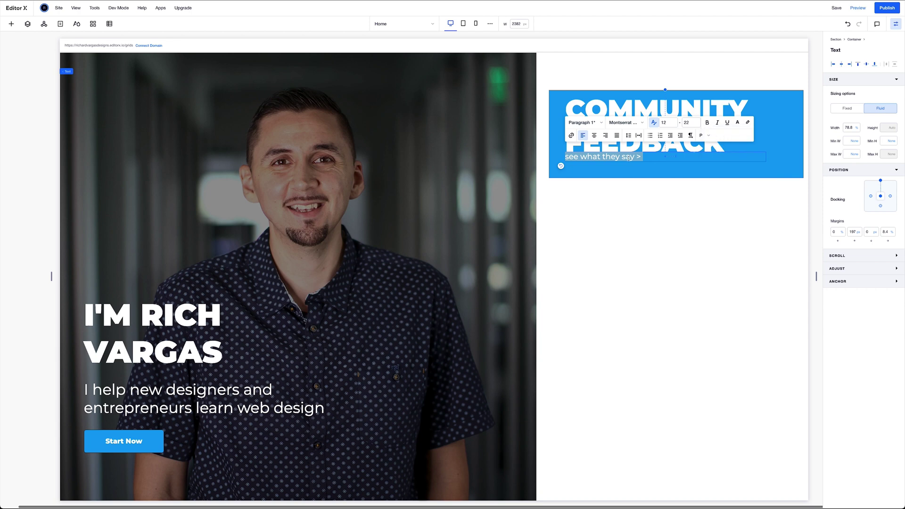
Reselect the 'see what they say >' line, then the COMMUNITY FEEDBACK heading.
left_click(650, 166)
left_click(642, 158)
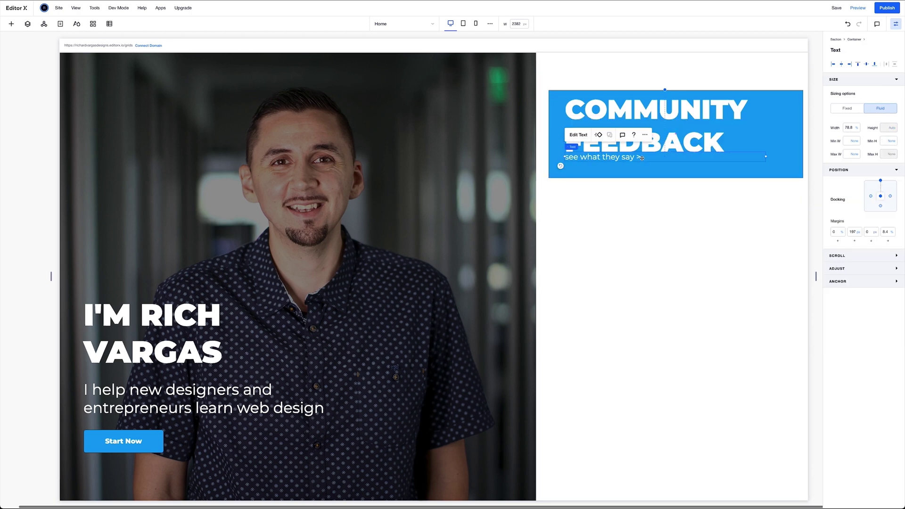
double_click(641, 158)
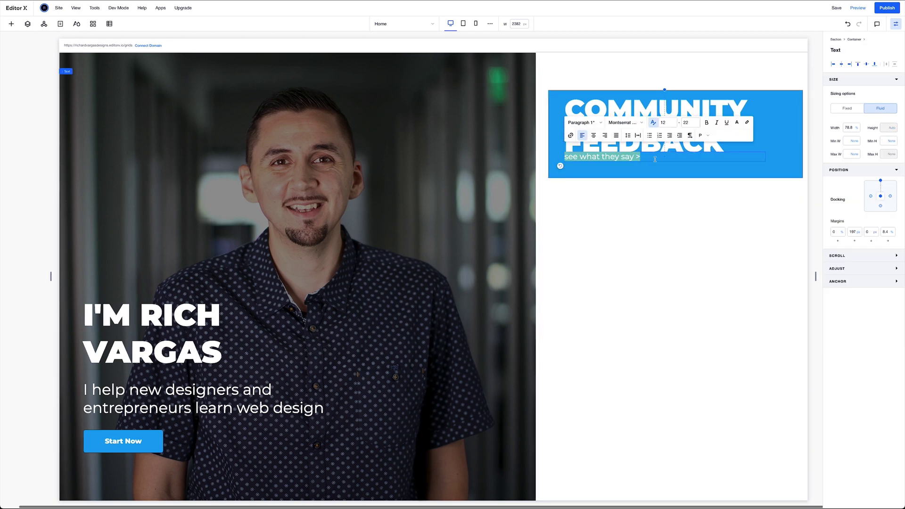
left_click(702, 96)
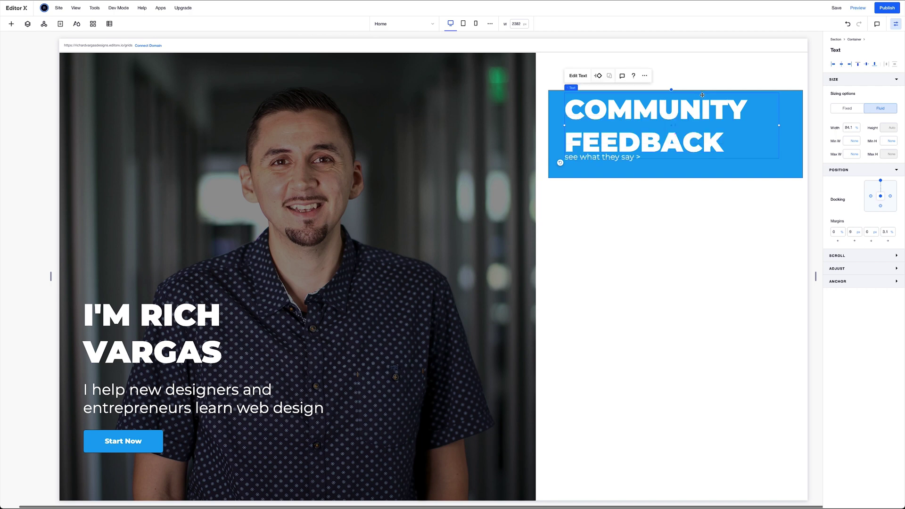
Stretch the blue panel to its grid cell and place the line below the heading.
left_click(617, 159)
mouse_move(626, 160)
left_mouse_down()
mouse_move(611, 163)
mouse_move(613, 170)
left_mouse_up()
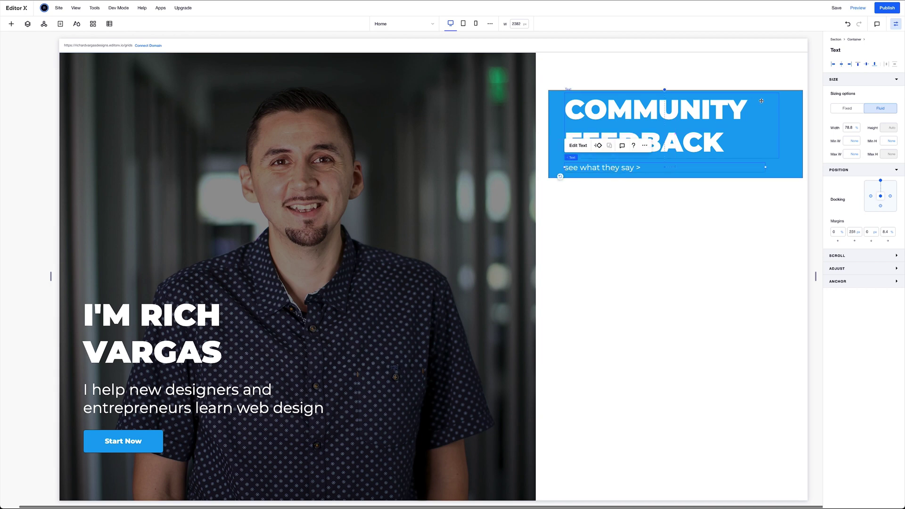
left_click(782, 98)
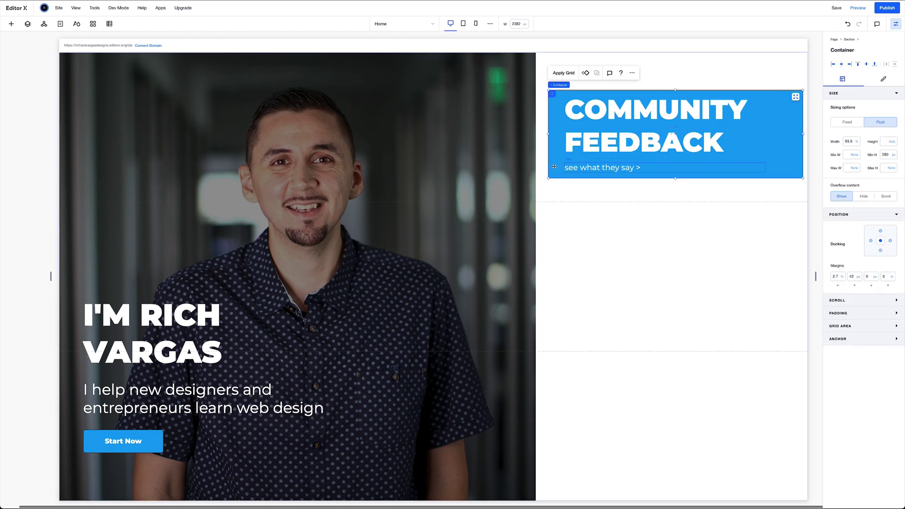
left_click(795, 97)
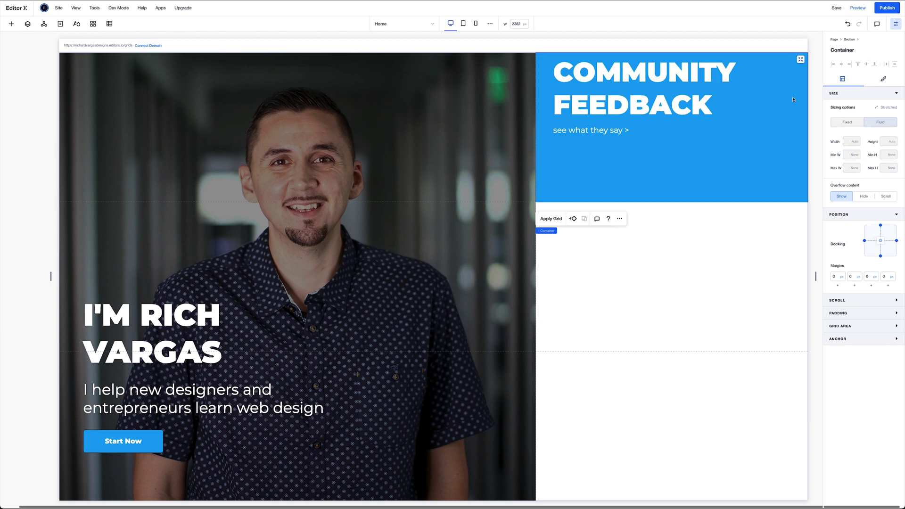
left_click_drag(612, 132, 608, 164)
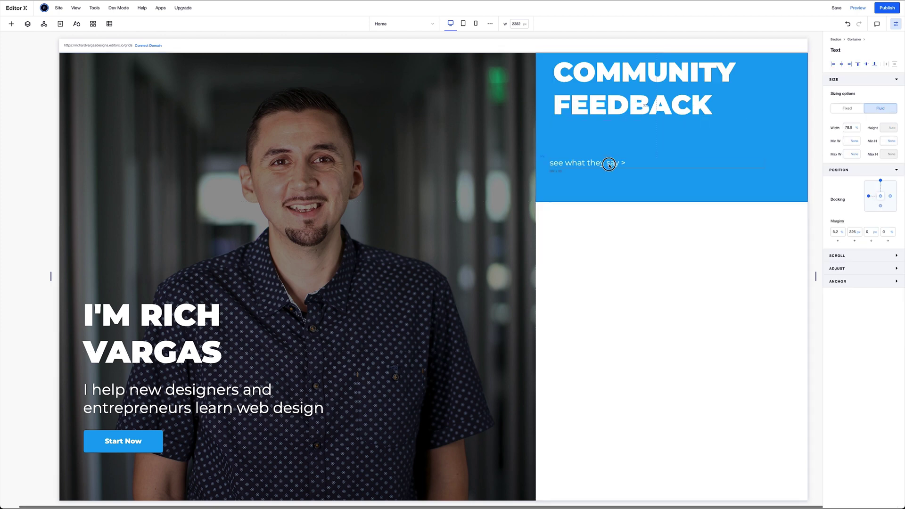
left_click_drag(602, 101, 599, 120)
left_click(597, 163)
left_click_drag(596, 163, 599, 164)
Left-align the heading and link text, combine them into a stack, and centre it vertically.
left_click(632, 118, "shift")
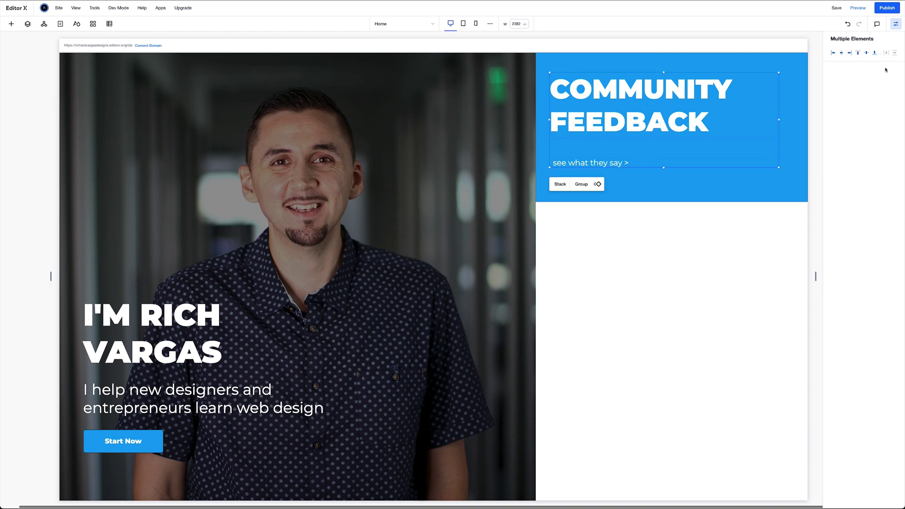
left_click(833, 55)
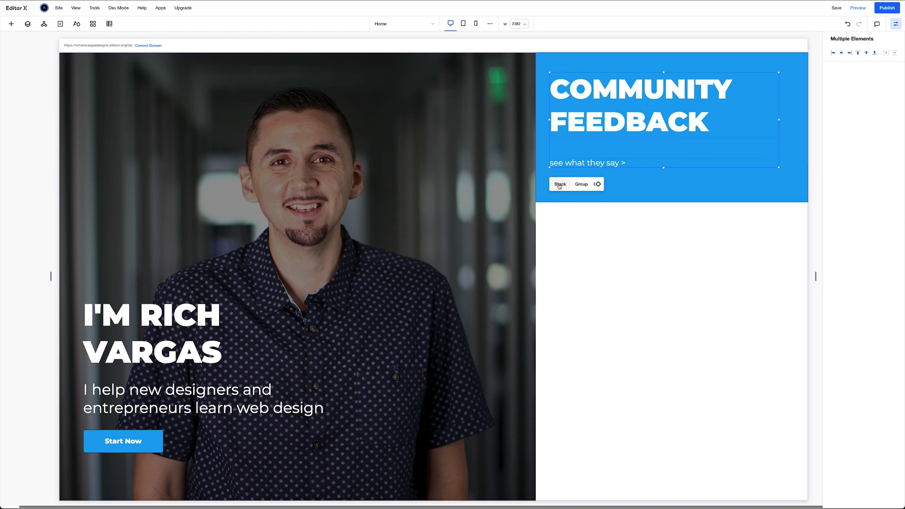
key("Escape")
left_click(615, 121)
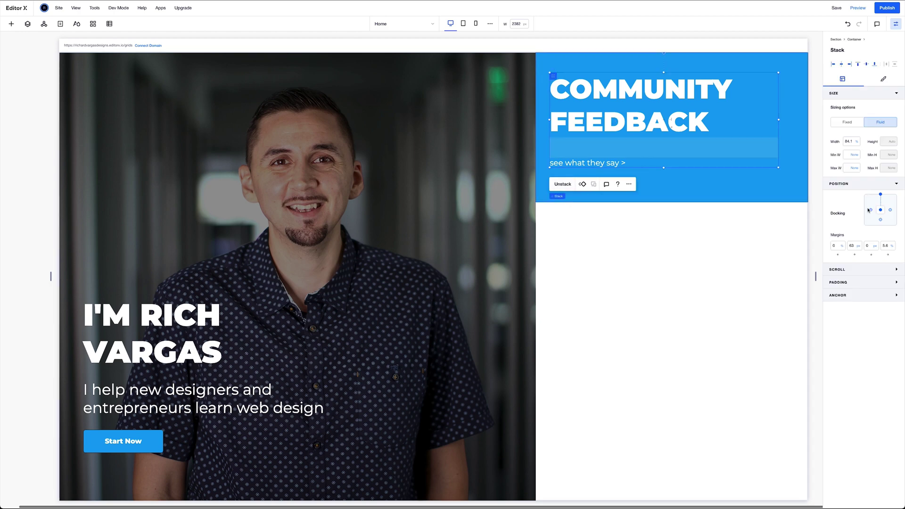
left_click(866, 64)
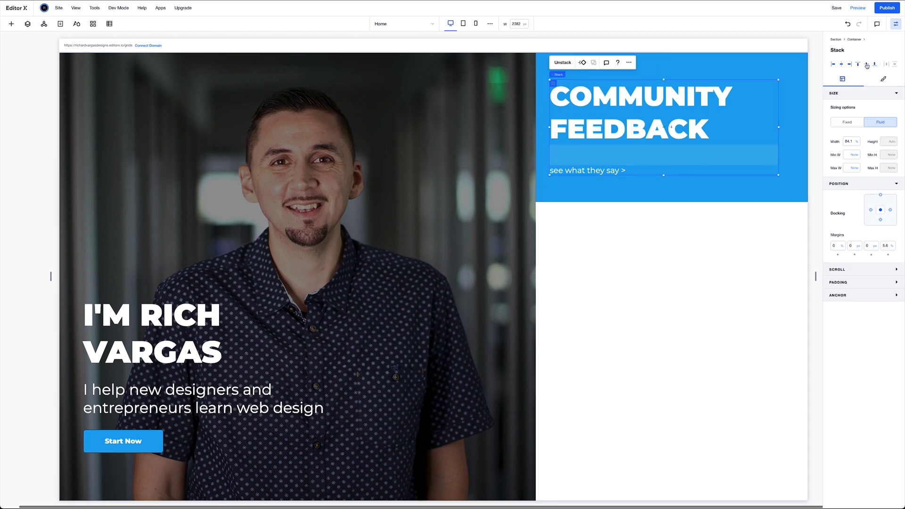
Dock the stack to the panel's left side with a 5% left margin.
left_click(835, 248)
type("5")
key("Return")
type("5")
key("Return")
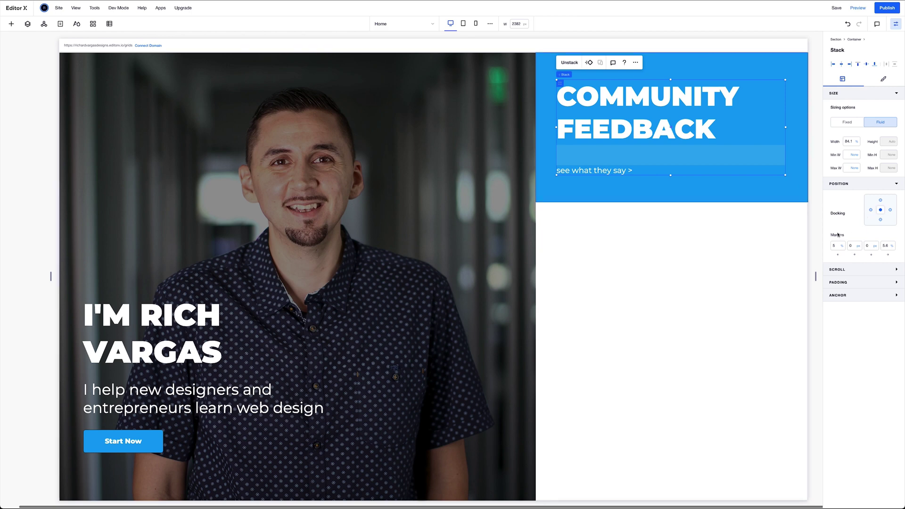
left_click(866, 210)
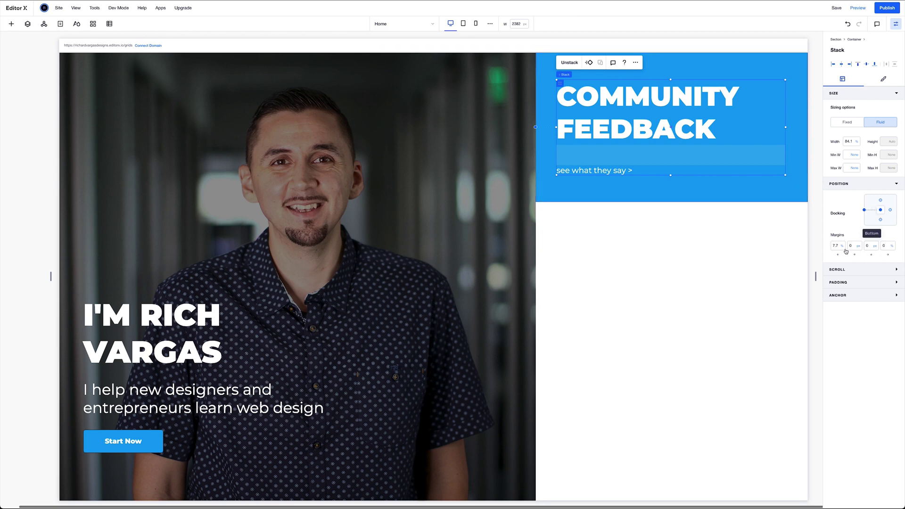
key("Return")
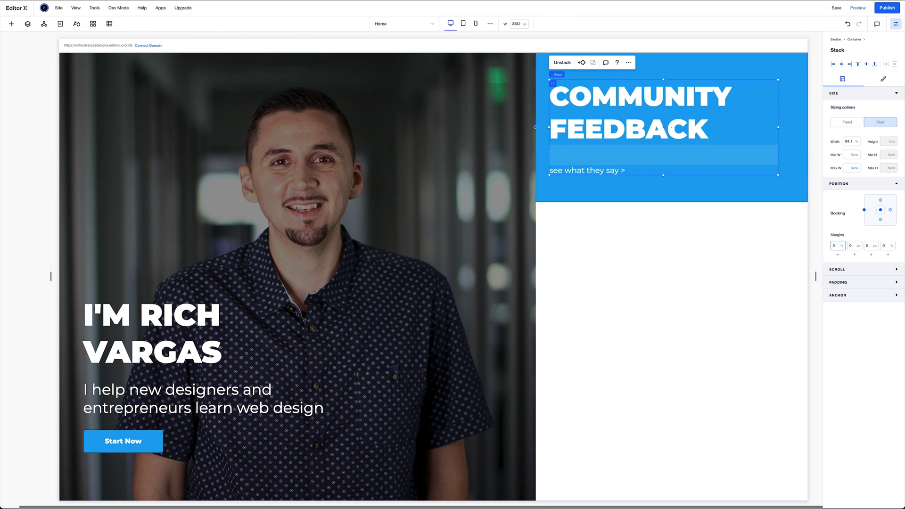
Paste a copy of the blue panel into the right column and stretch it to its cell.
left_click(658, 276)
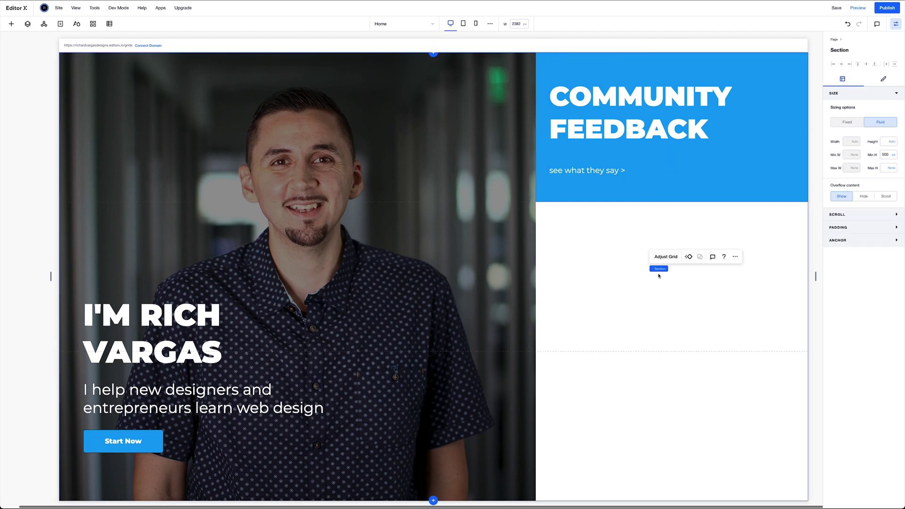
left_click(627, 194)
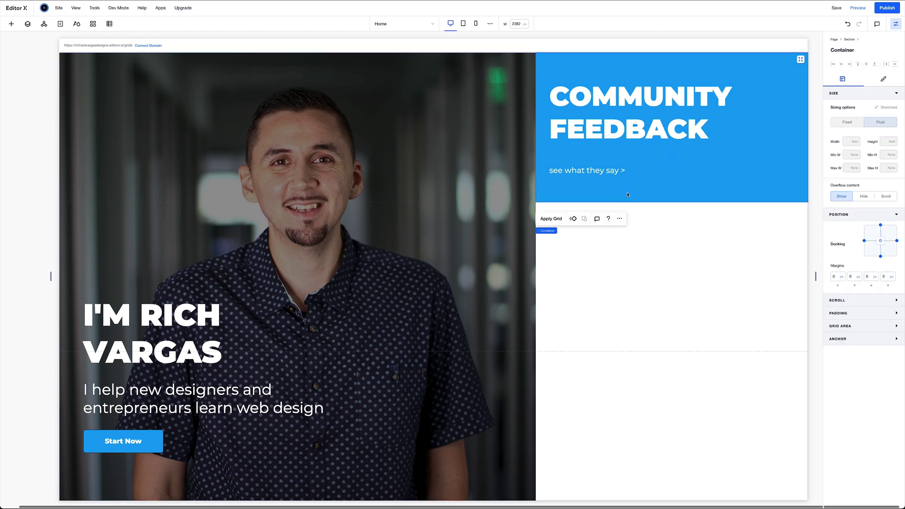
left_click(673, 270)
key("ctrl+v")
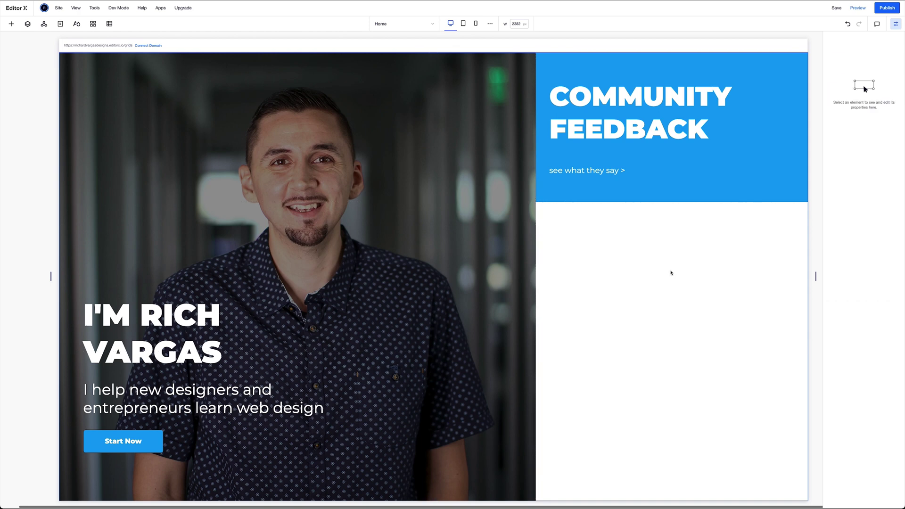
left_click_drag(550, 228, 781, 227)
left_click(800, 209)
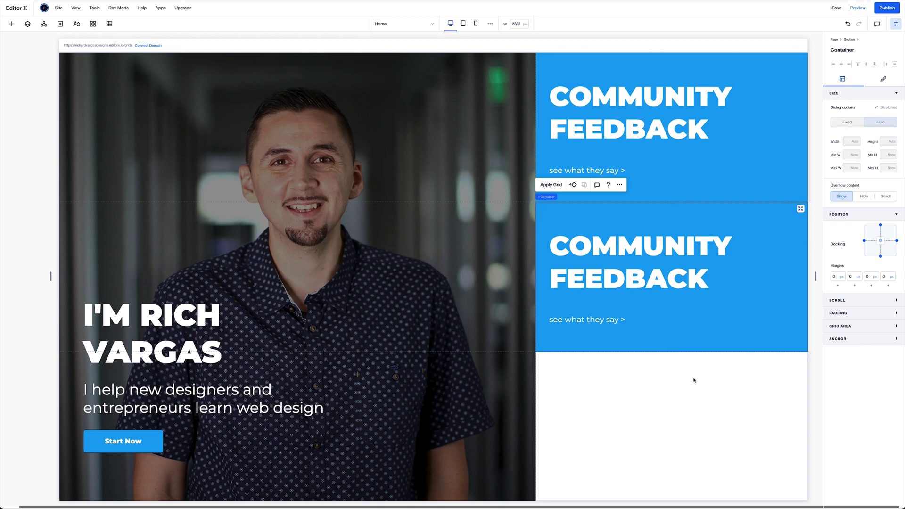
Place a third blue panel in the empty bottom-right cell and stretch it to fill.
left_click_drag(620, 389, 645, 390)
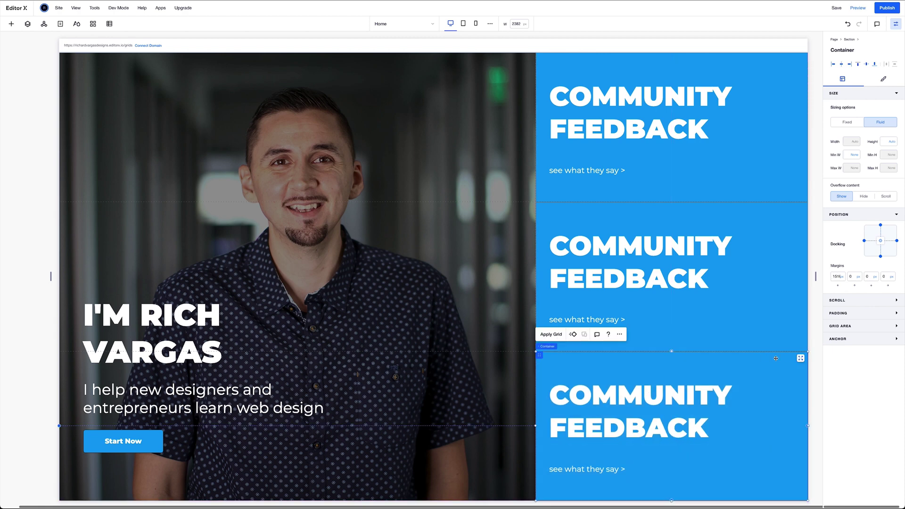
left_click(800, 358)
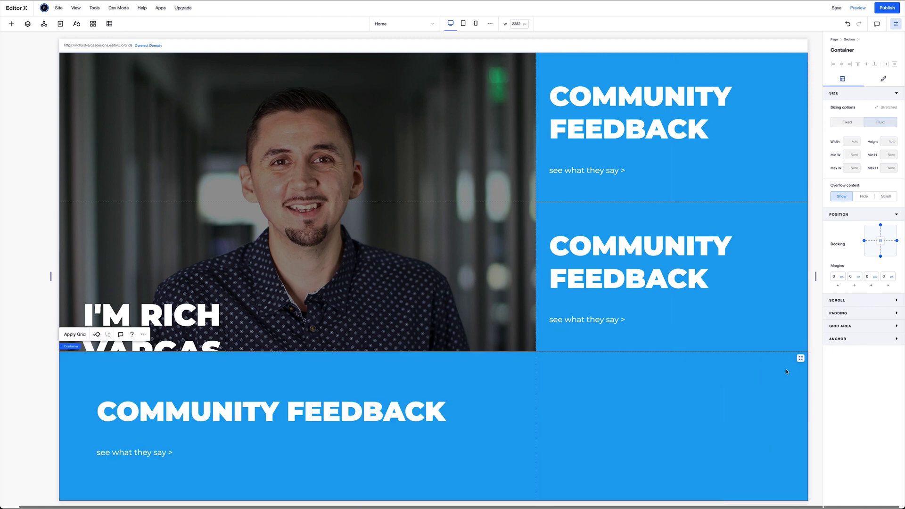
left_click(800, 359)
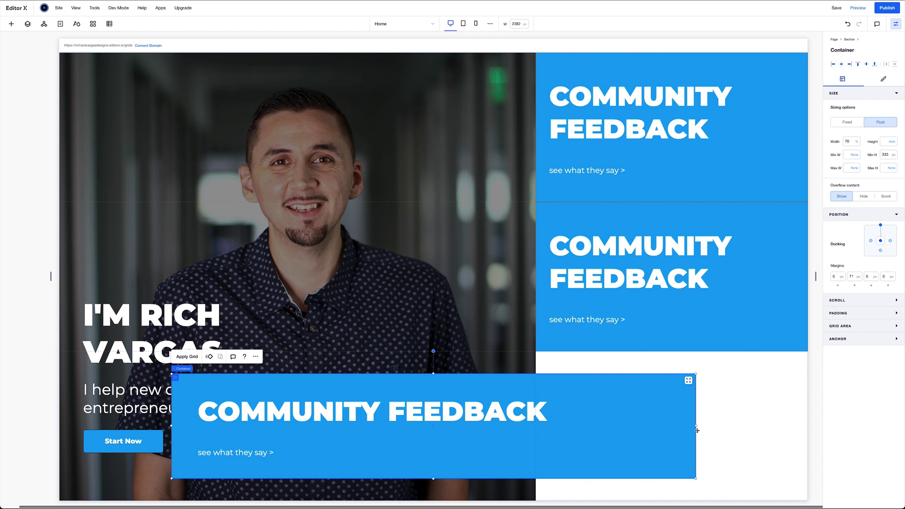
mouse_move(696, 426)
left_mouse_down()
mouse_move(374, 427)
mouse_move(711, 417)
left_mouse_up()
key("ctrl+z")
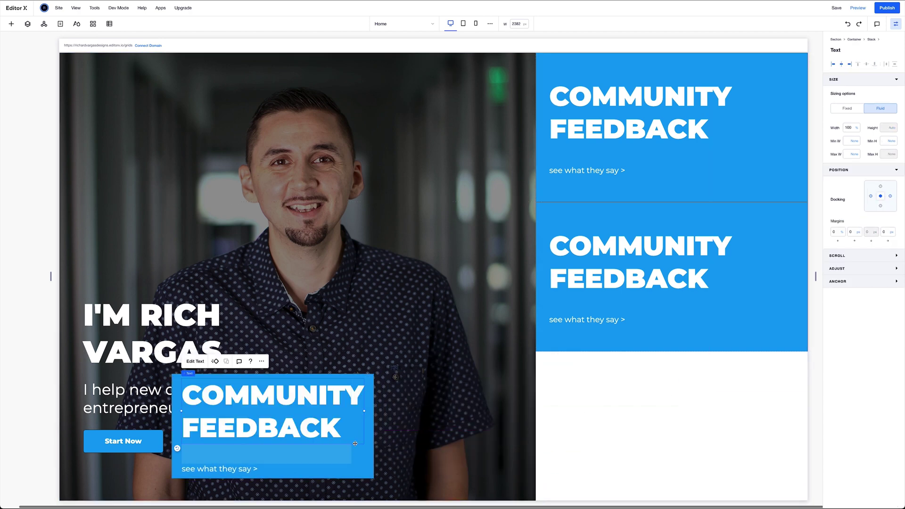
left_click_drag(361, 464, 769, 462)
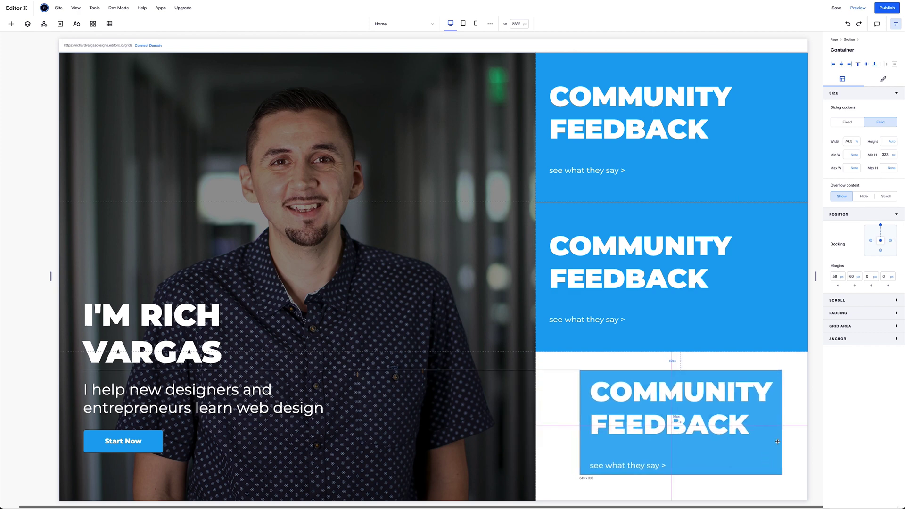
left_click(774, 376)
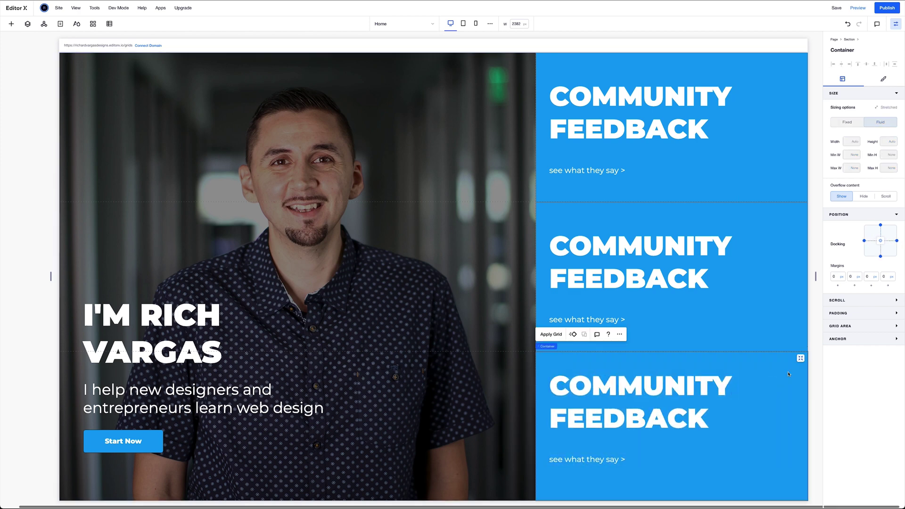
Rename the middle and bottom panel headings to TUTORIALS and SUBSCRIBE.
double_click(626, 239)
type("TUTORIALS")
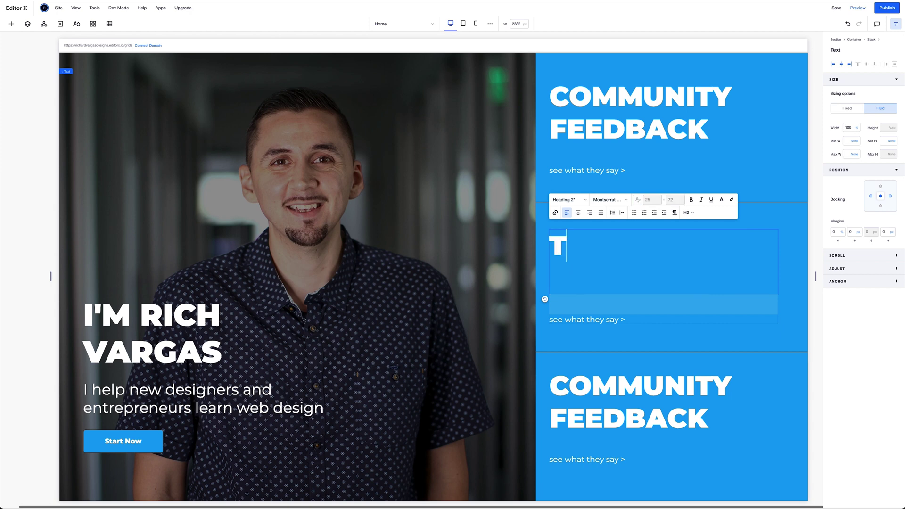
double_click(638, 402)
type("SUBSCRIBE")
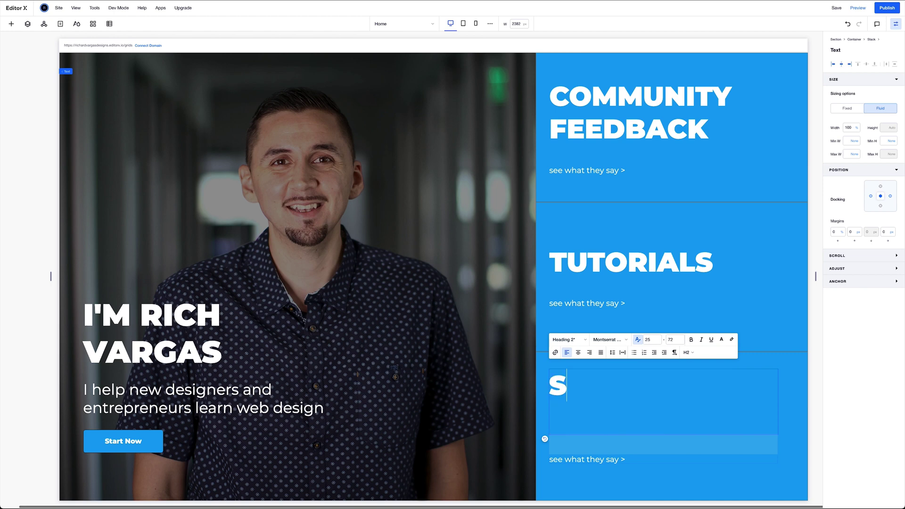
left_click(731, 453)
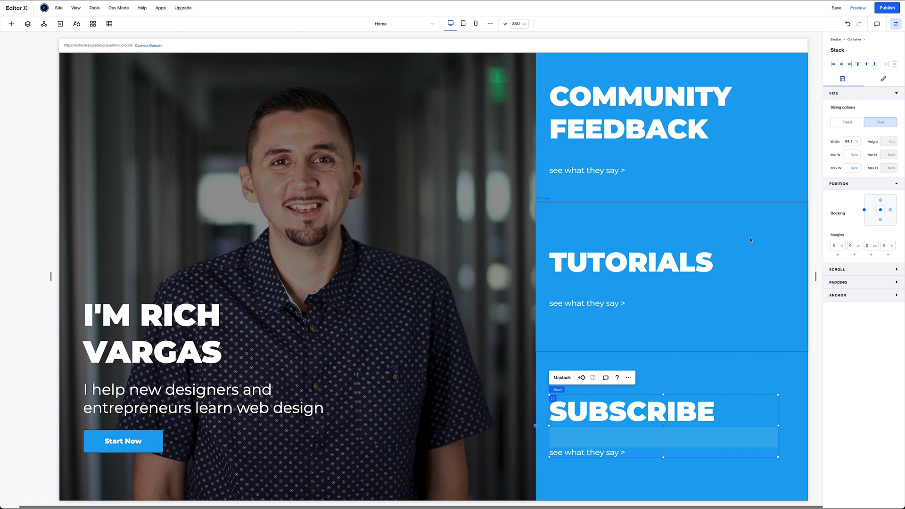
left_click(494, 165)
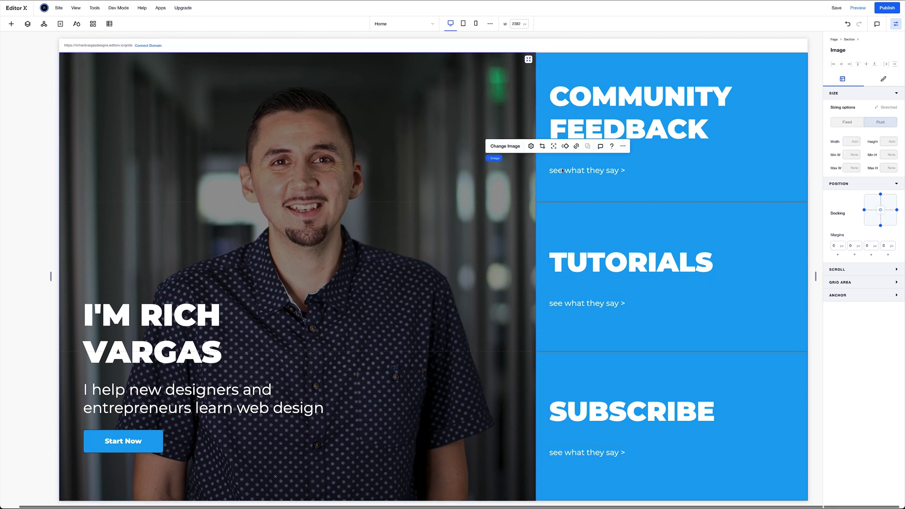
mouse_move(502, 161)
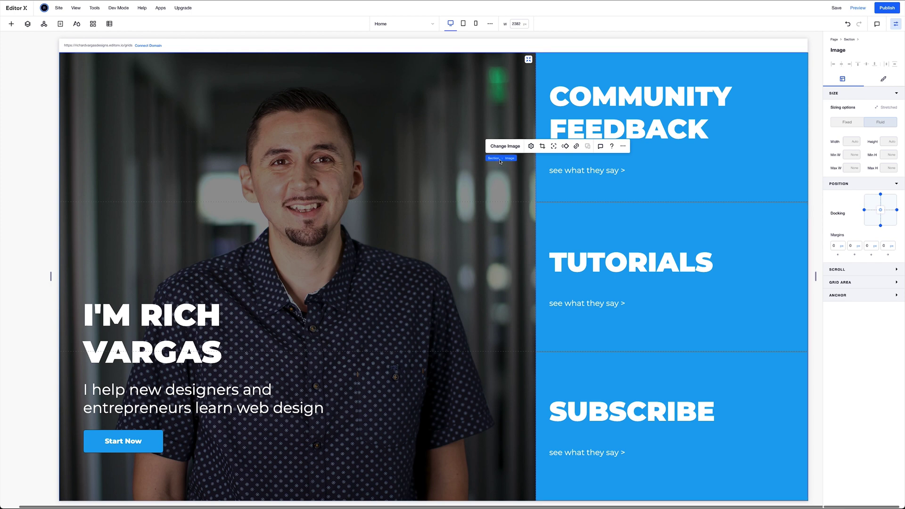
left_click(611, 193)
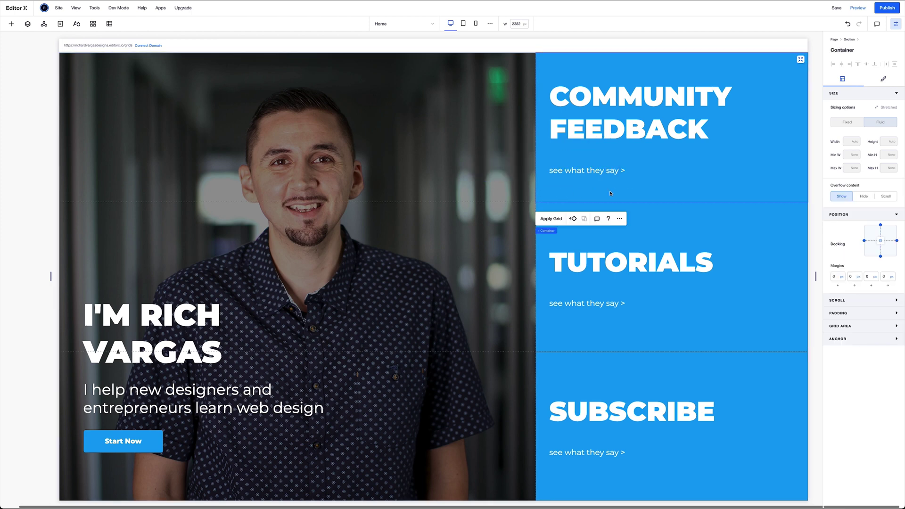
left_click(468, 260)
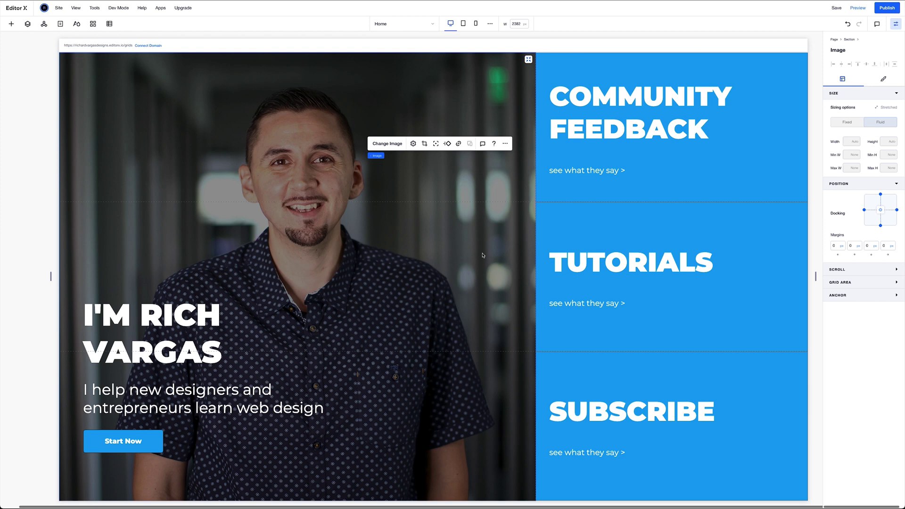
left_click_drag(481, 255, 606, 300)
left_click(682, 322)
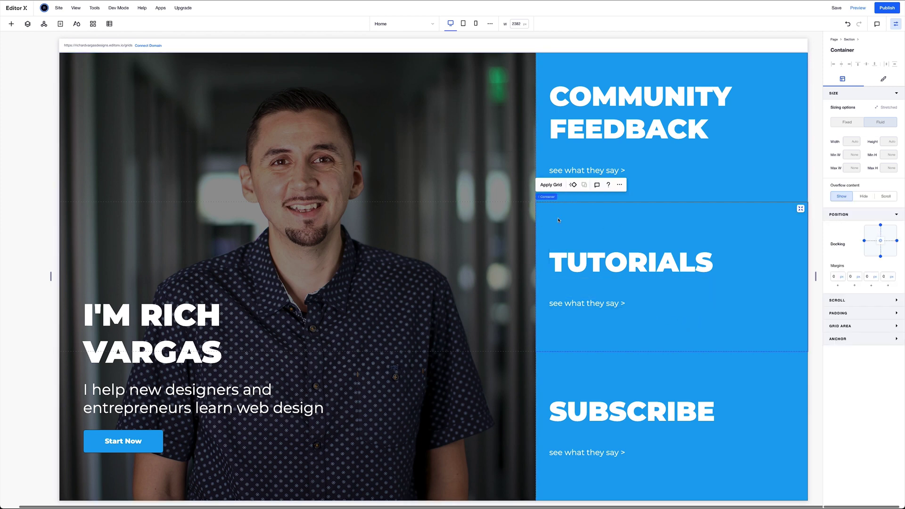
left_click(499, 223)
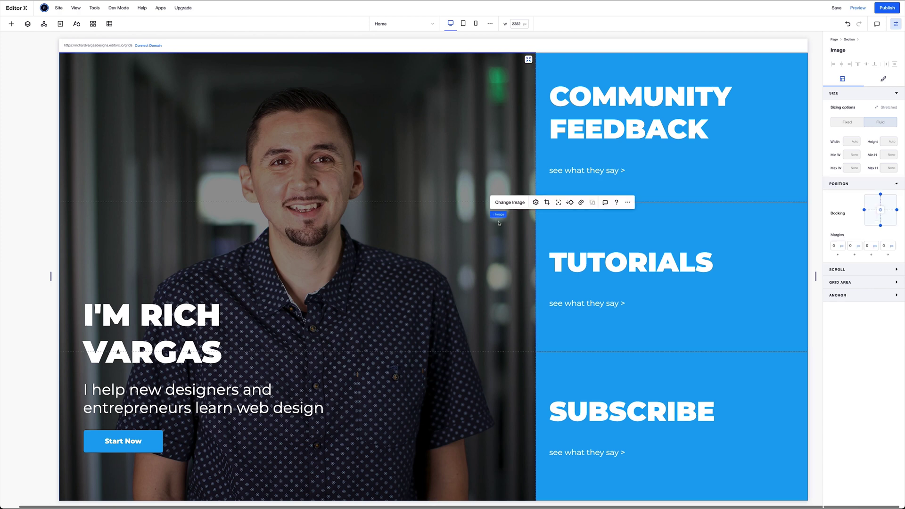
mouse_move(501, 217)
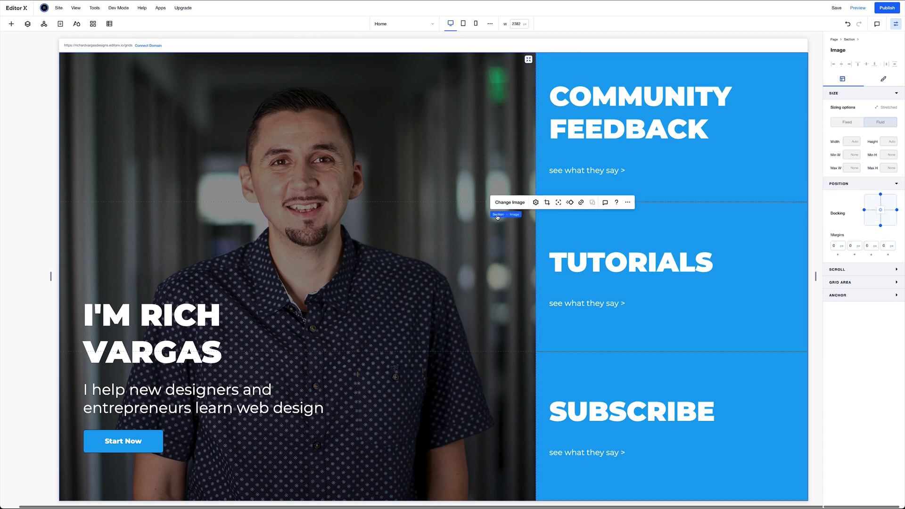
left_click(27, 24)
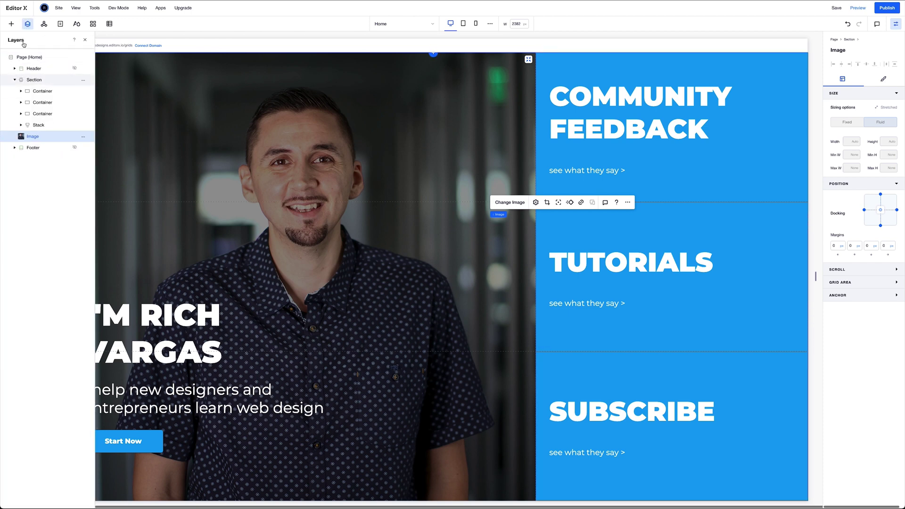
key("Escape")
left_click(28, 24)
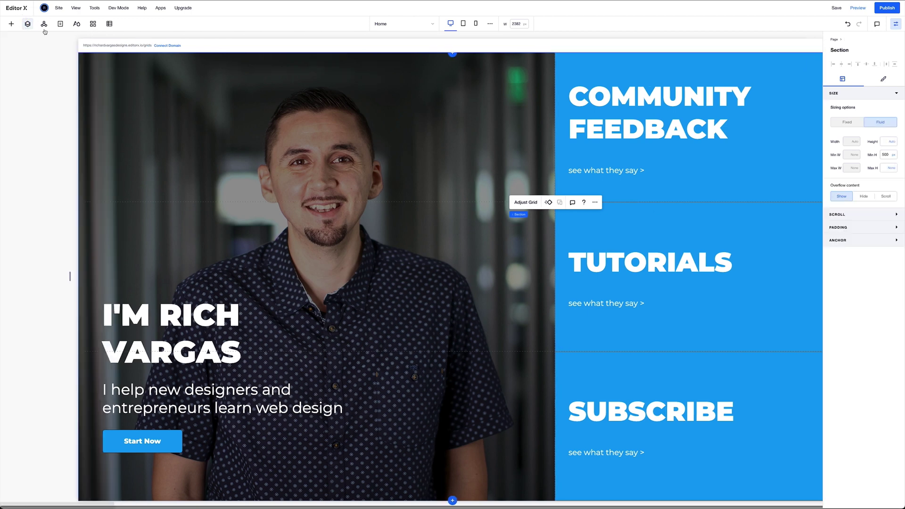
Set the hero grid's column and row gaps to 2 px and finish grid editing.
left_click(522, 207)
left_click(456, 279)
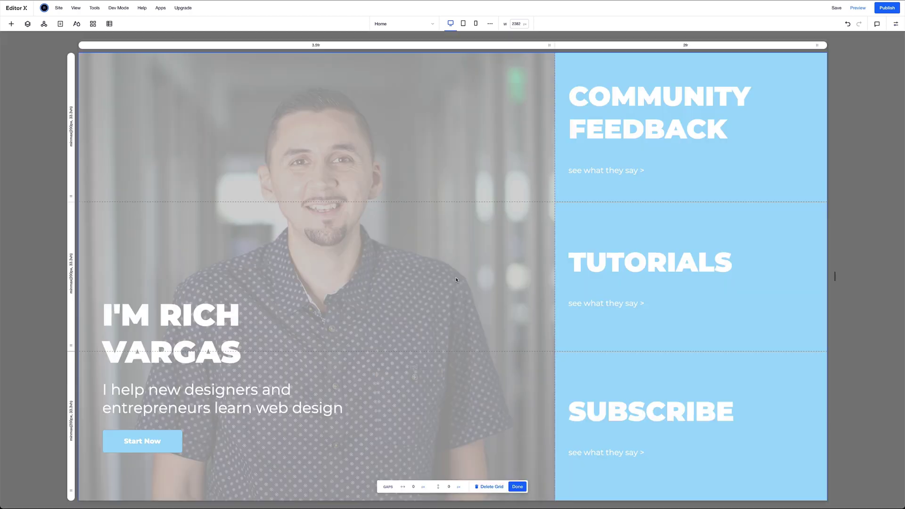
left_click(414, 487)
left_click(446, 488)
type("2")
key("Return")
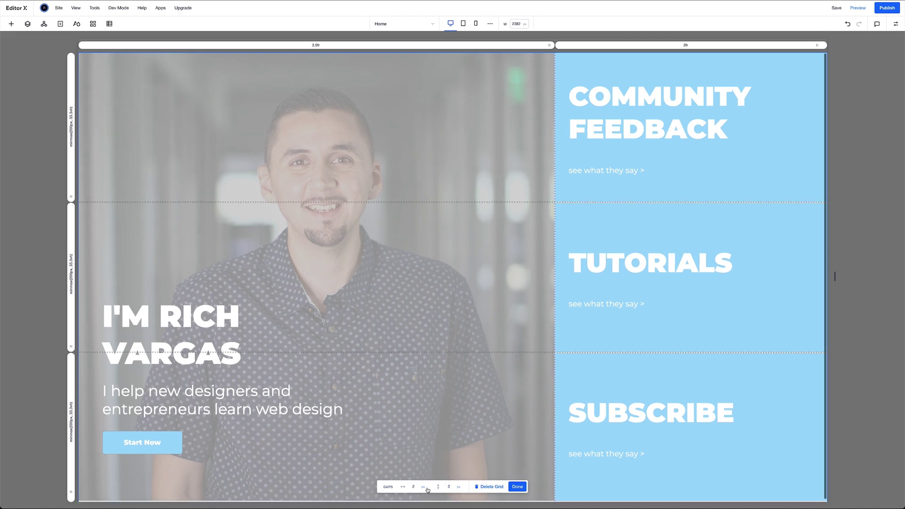
left_click(516, 488)
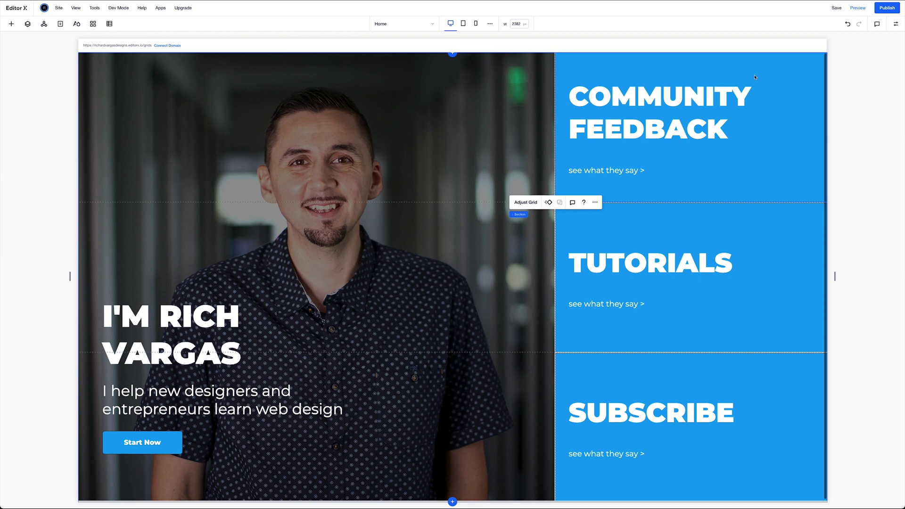
Preview the page, narrow the viewport to about 1644 px, then return to editing.
left_click(857, 8)
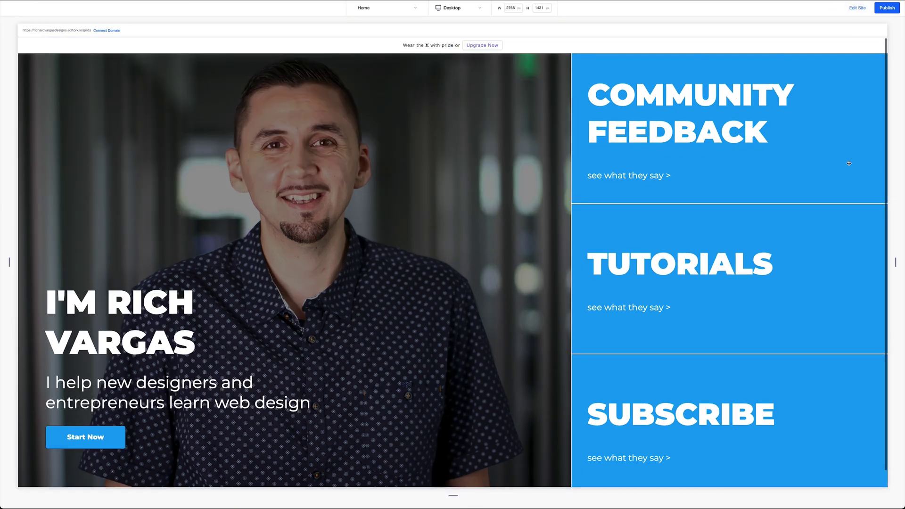
left_click_drag(897, 264, 712, 278)
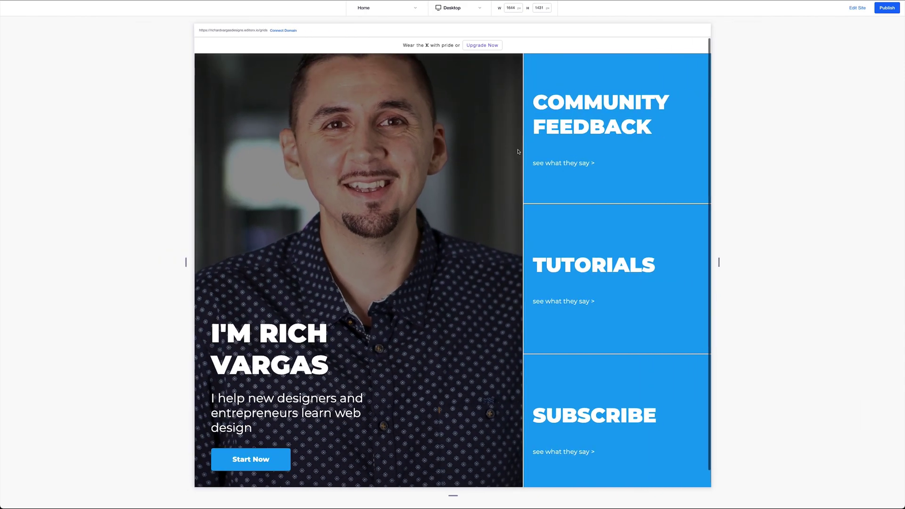
key("Escape")
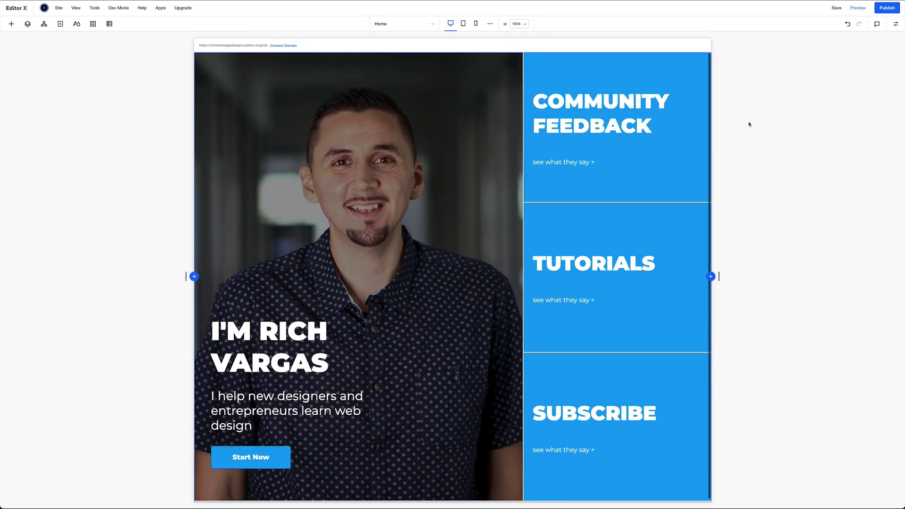
Add an image, swap it for rv-logo-white.png, and shrink it over the headshot.
left_click(13, 25)
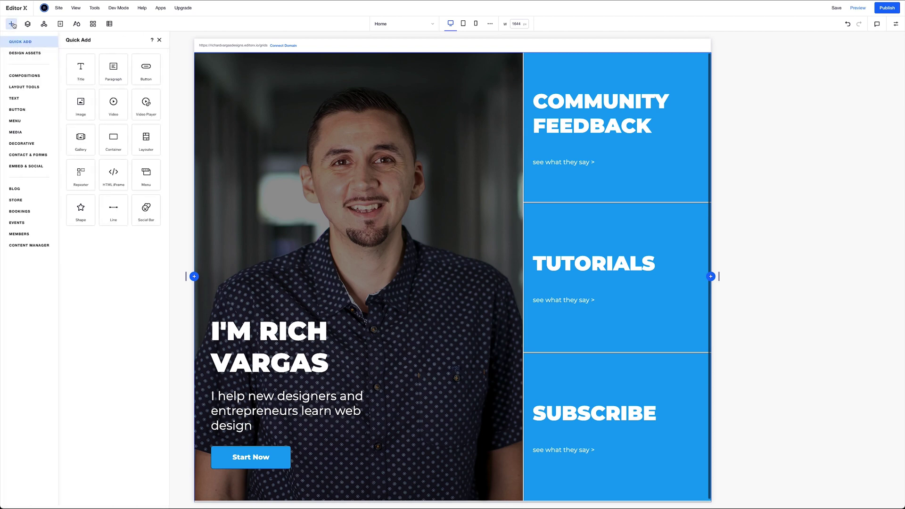
left_click(78, 103)
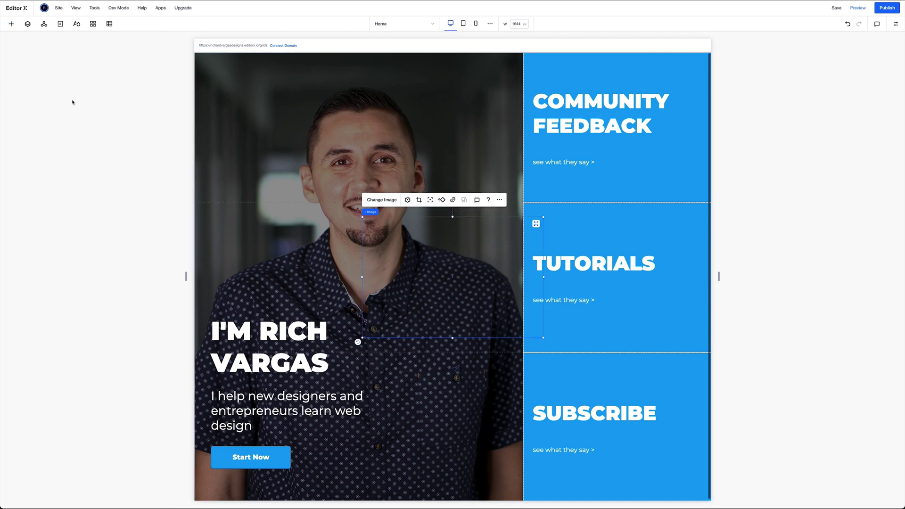
left_click(385, 199)
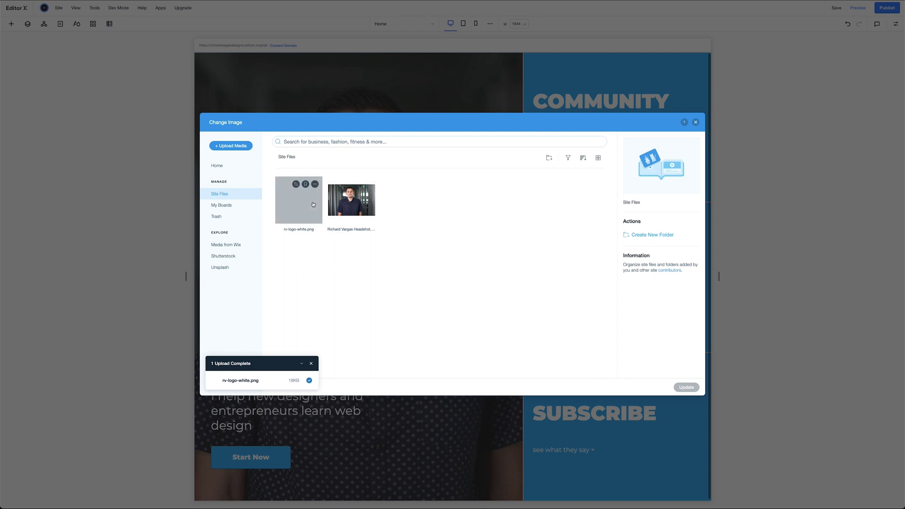
left_click(298, 202)
left_click(686, 386)
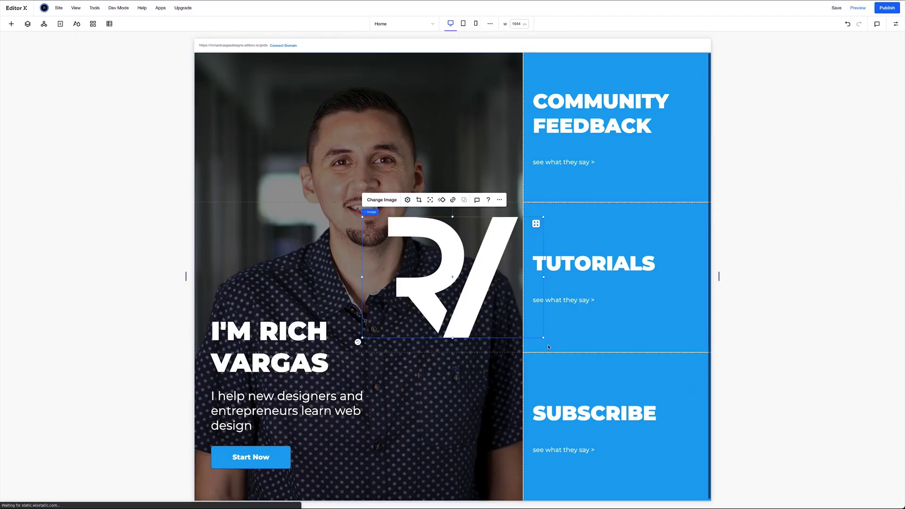
left_click_drag(544, 337, 387, 242)
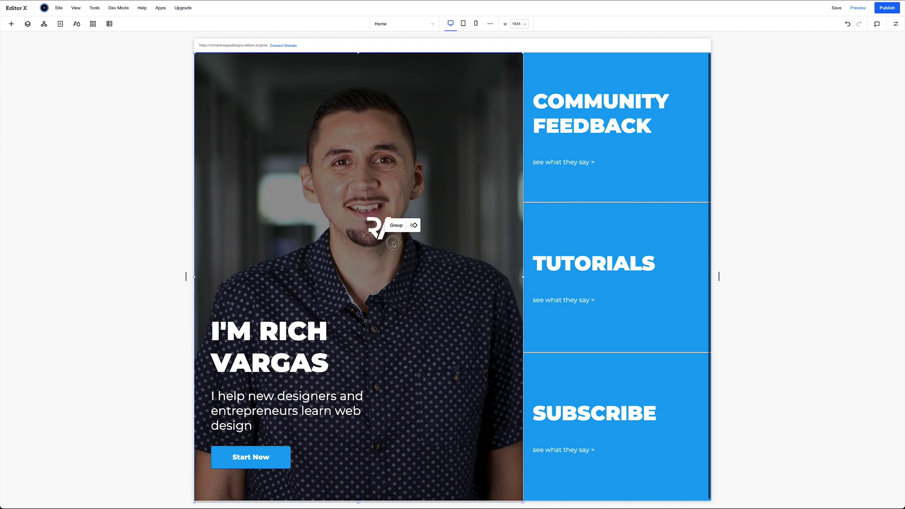
Move the RV logo out of its group to the headshot's top-left corner.
left_click(334, 324)
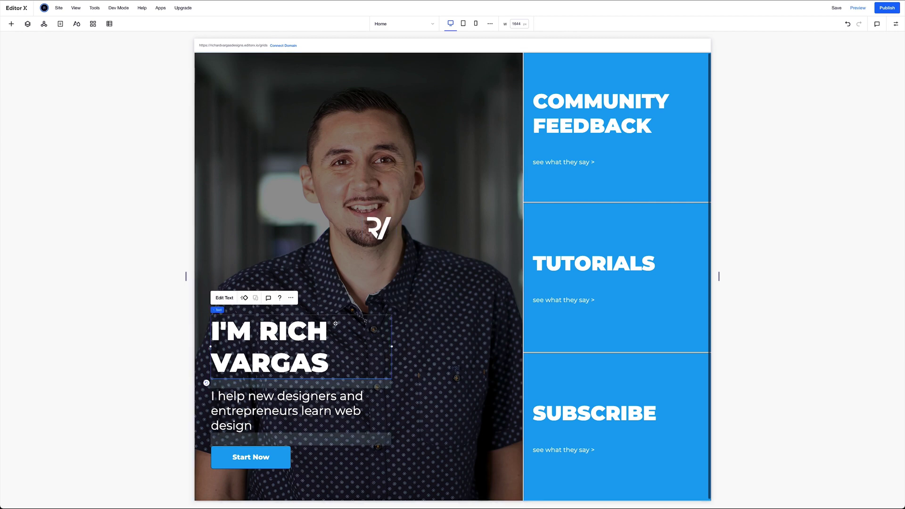
left_click(374, 232)
left_click_drag(375, 232, 236, 89)
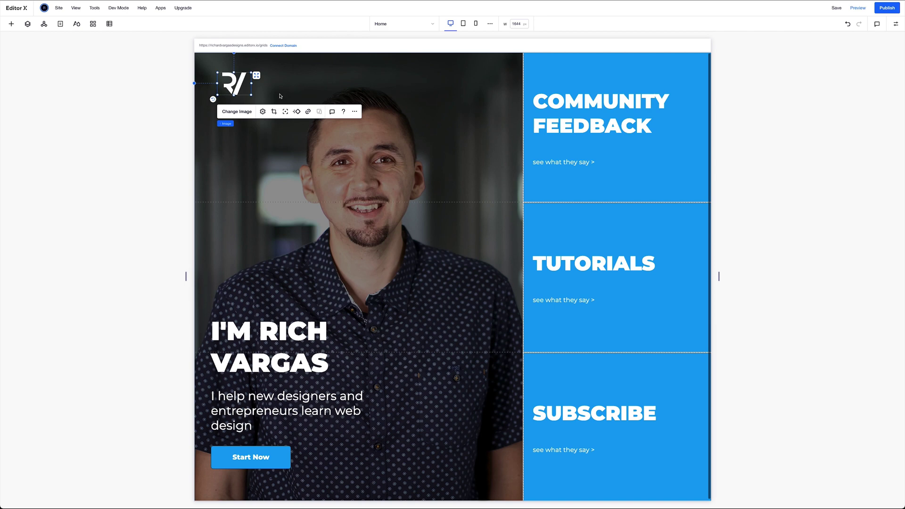
Give the RV logo an 80px width with 5% left and top margins.
left_click(896, 25)
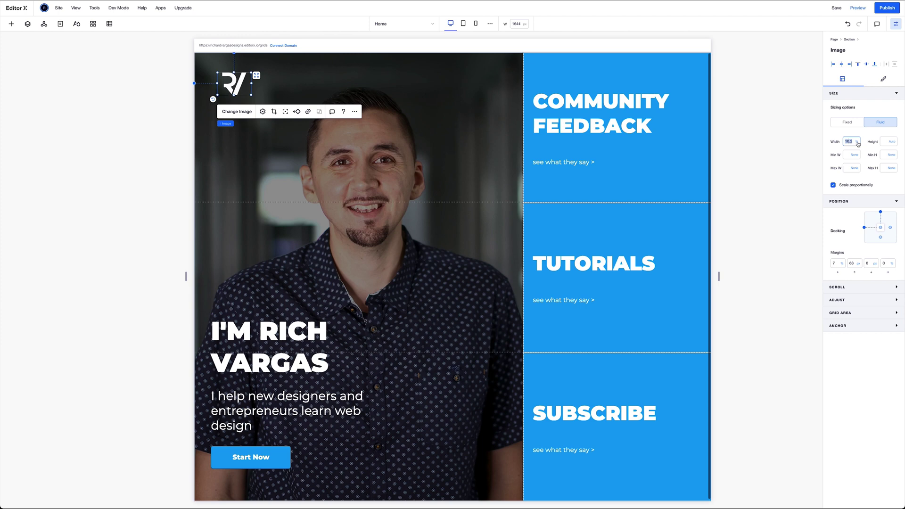
type("80px")
key("Return")
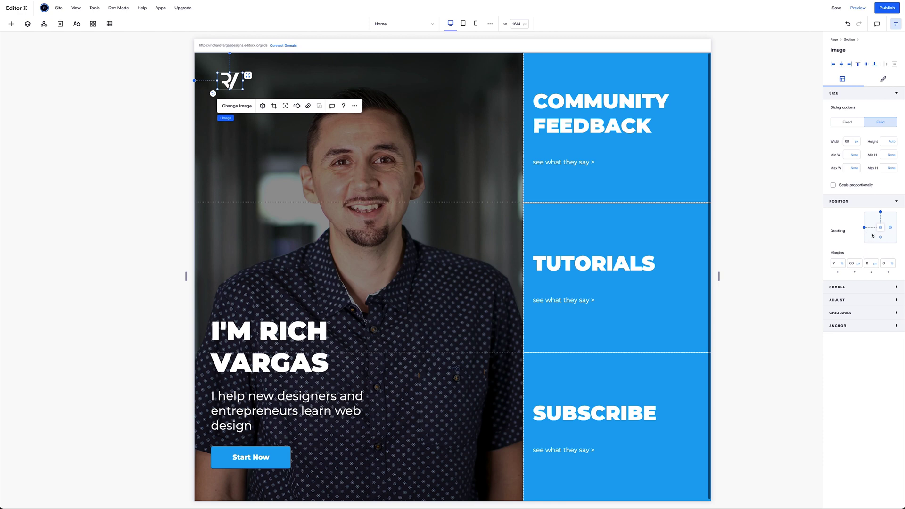
left_click(837, 263)
type("5")
key("Return")
left_click(854, 263)
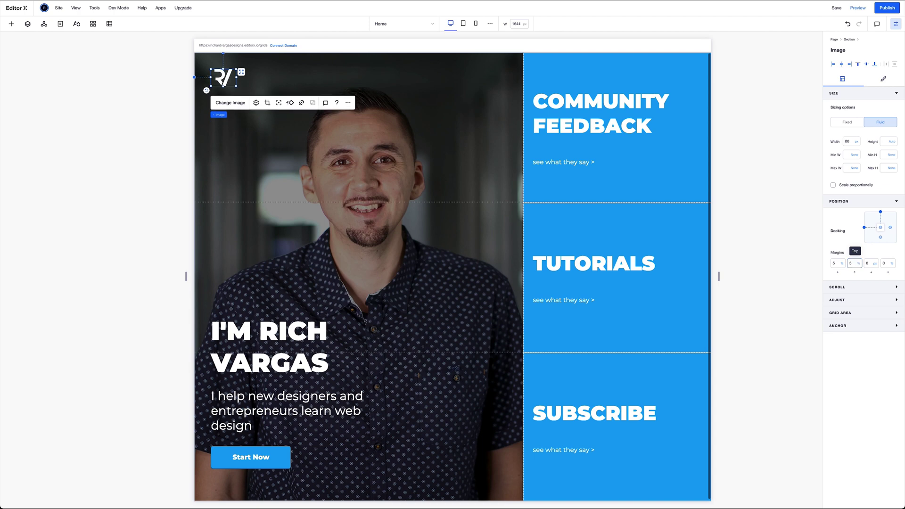
left_click(438, 158)
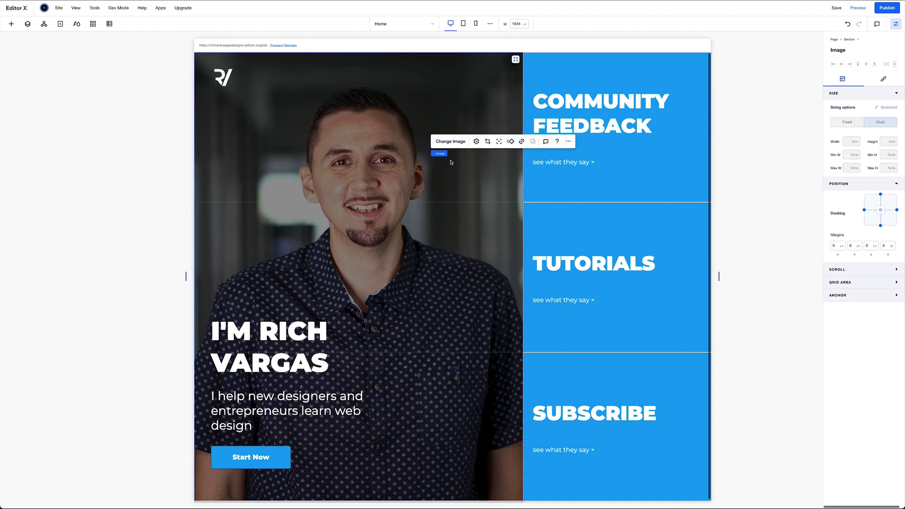
Save the site and preview it, narrowing the viewport to about 2410 px to test the layout.
left_click(834, 9)
left_click(858, 8)
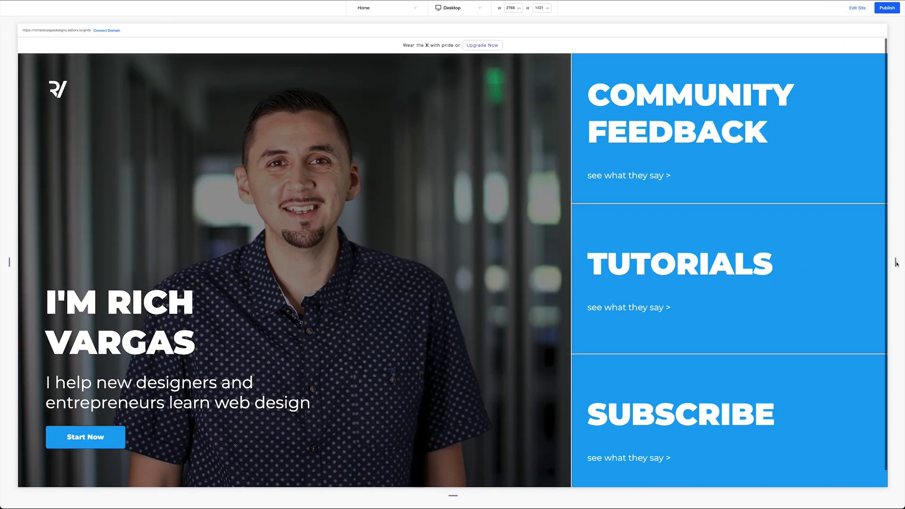
left_click_drag(896, 263, 839, 274)
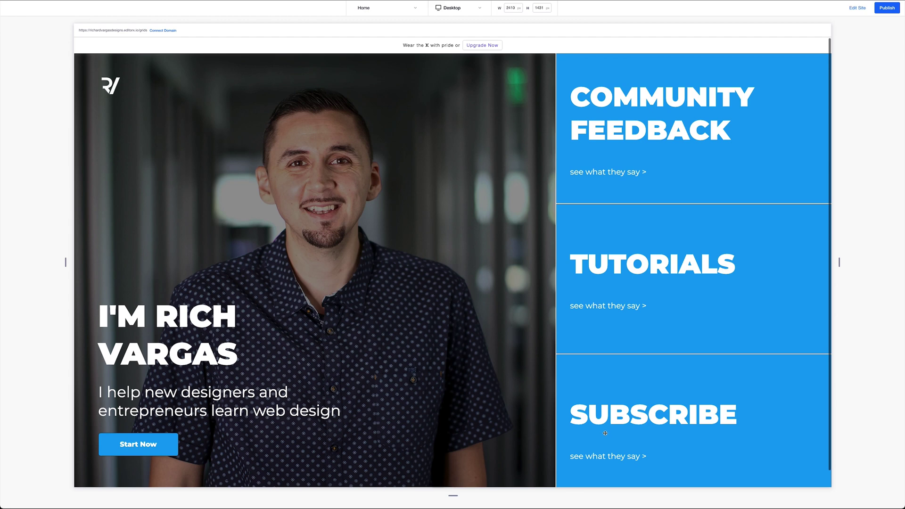
Change the TUTORIALS link to 'start learning >' and SUBSCRIBE to 'stay connected and updated >'.
left_click(857, 7)
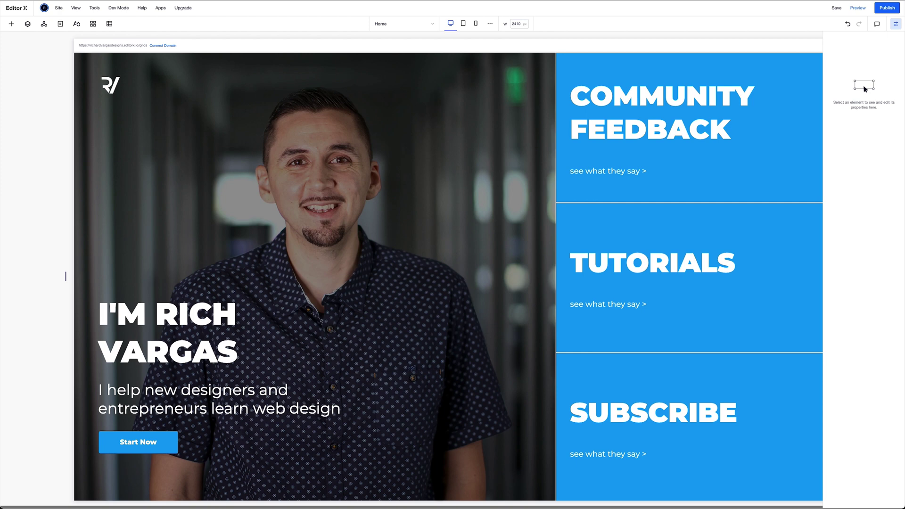
left_click(602, 305)
double_click(604, 305)
type("start learning >")
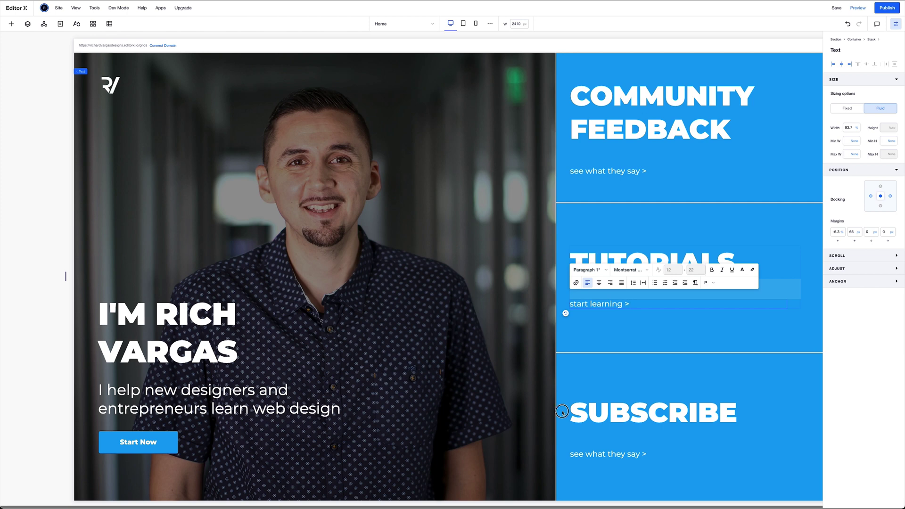
left_click(600, 454)
double_click(600, 454)
type("stay connected and updated >")
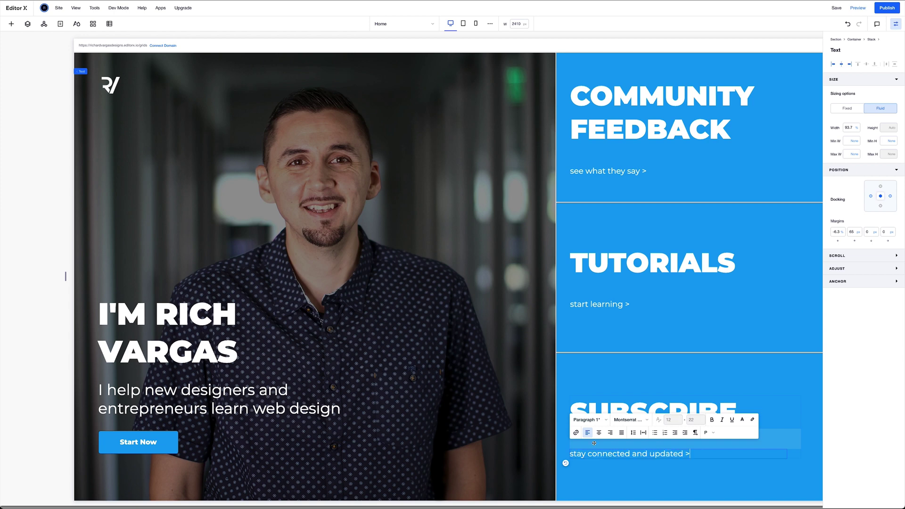
left_click(406, 342)
Widen the RV logo to 150 px.
left_click(105, 83)
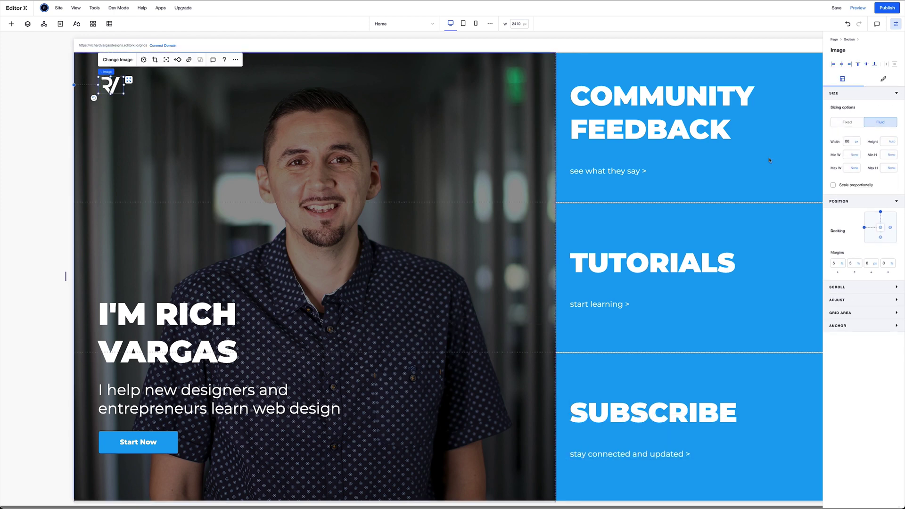
left_click(853, 141)
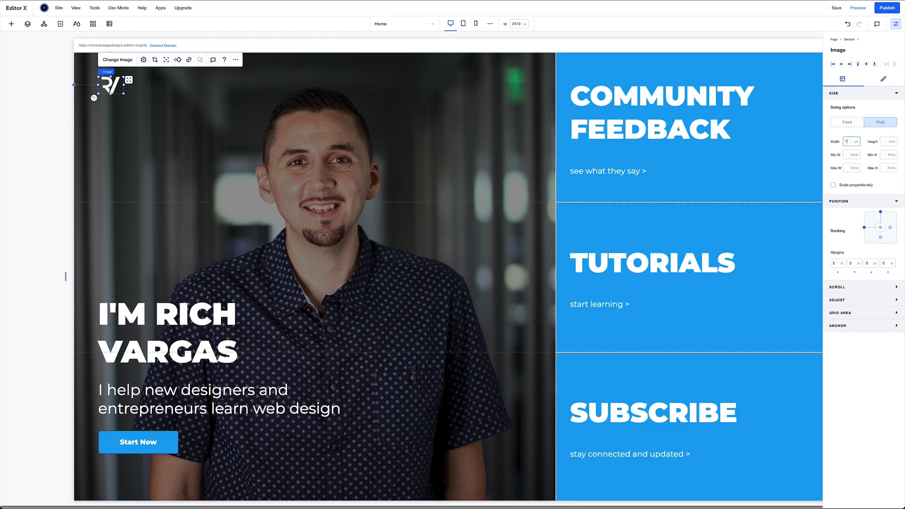
type("150")
key("Return")
left_click(440, 137)
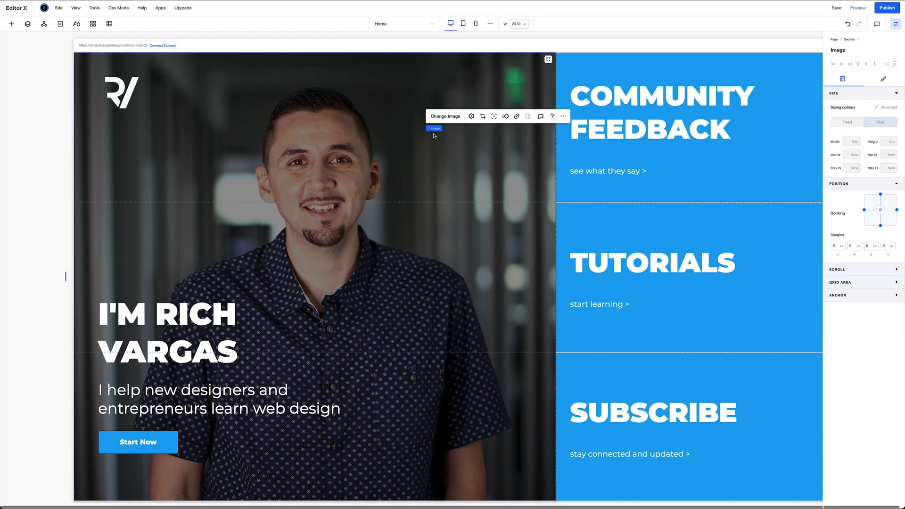
Preview the finished hero and narrow the viewport to about 1792 px to check responsiveness.
left_click(857, 7)
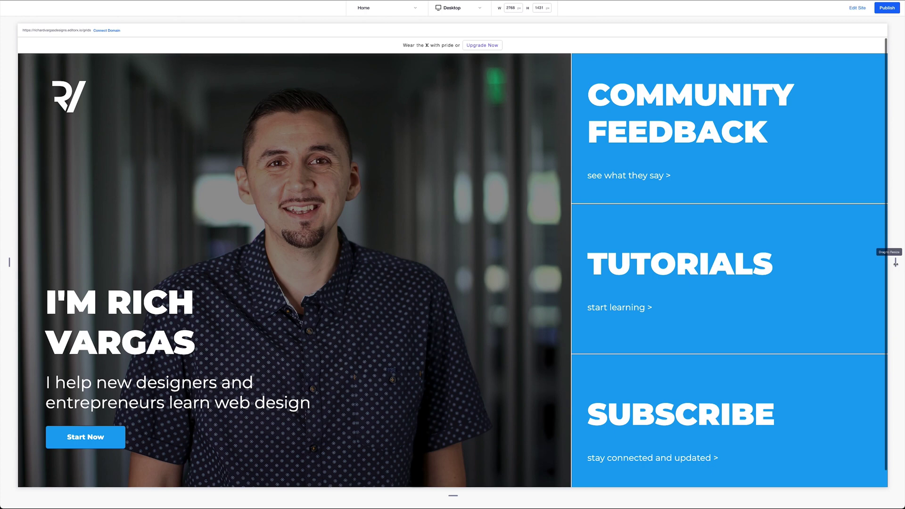
left_click_drag(895, 261, 521, 301)
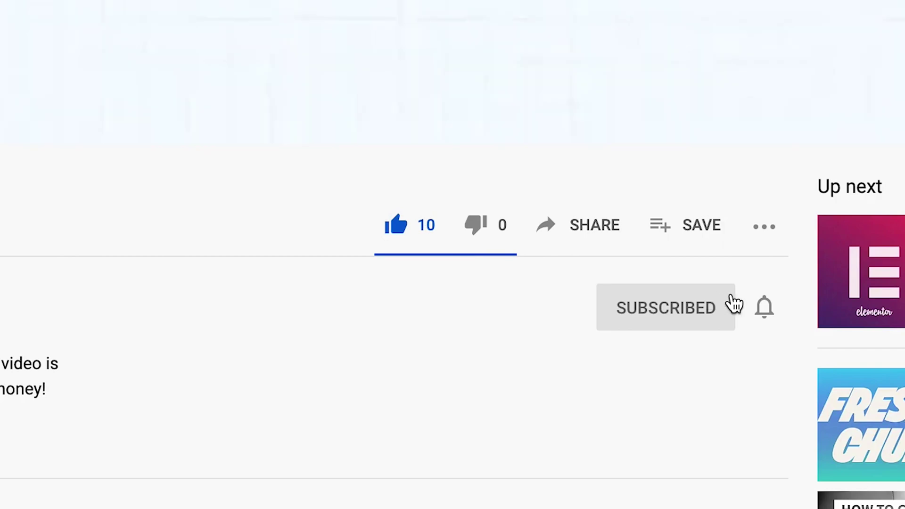
Show the subscribed channel's notification options: All, Personalized and None.
left_click(763, 309)
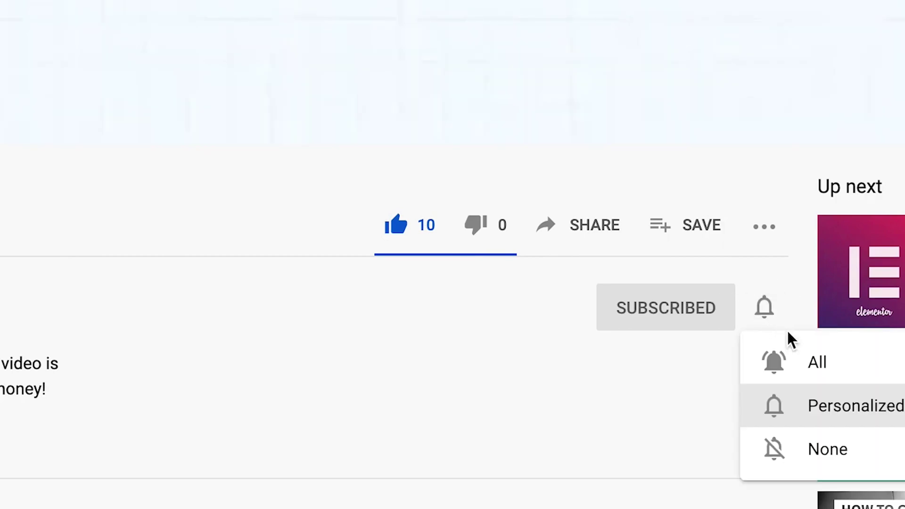